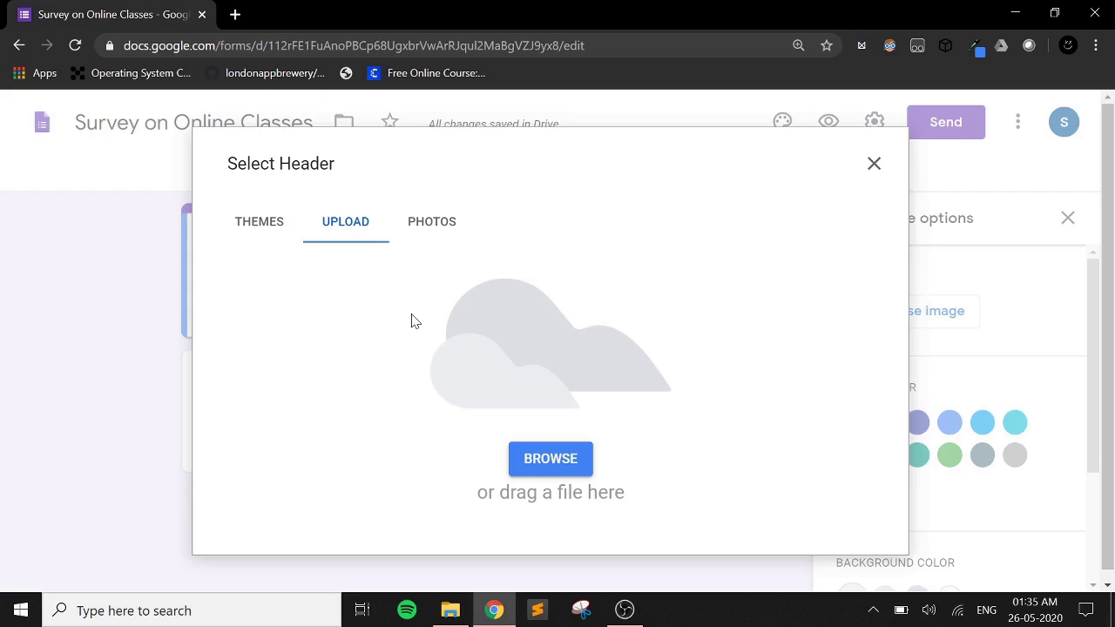
# Insert the multicoloured yarn picture from the Work and School themes as the form's header image
pyautogui.click(266, 226)
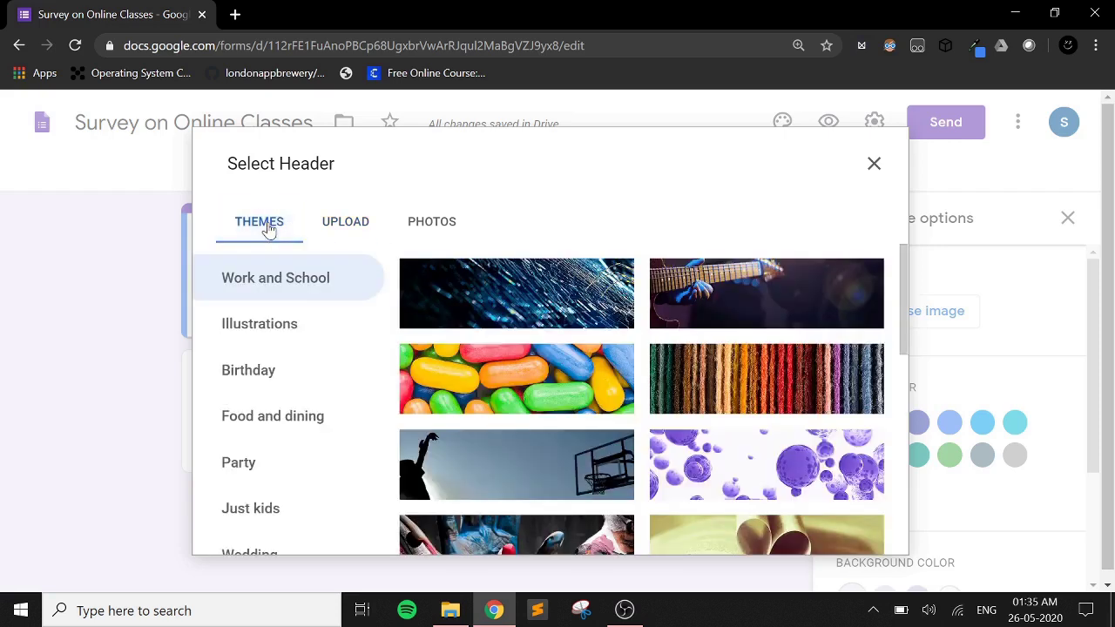
pyautogui.click(771, 370)
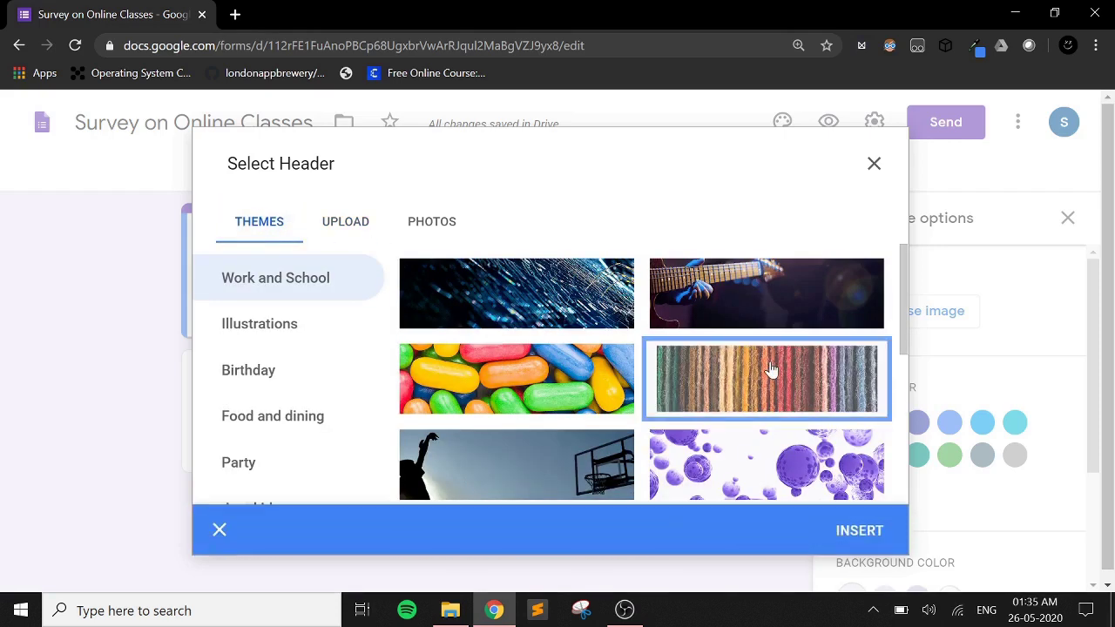
pyautogui.click(859, 532)
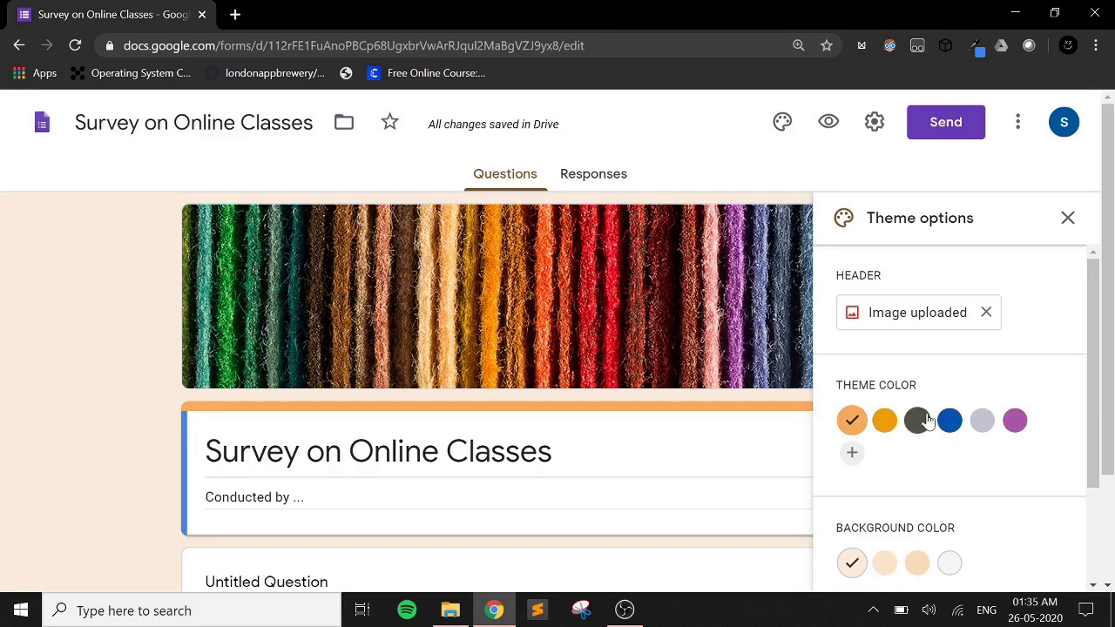
# Set the form's theme color to purple (#aa58a9) and its background color to the darkest purple tint
pyautogui.click(952, 424)
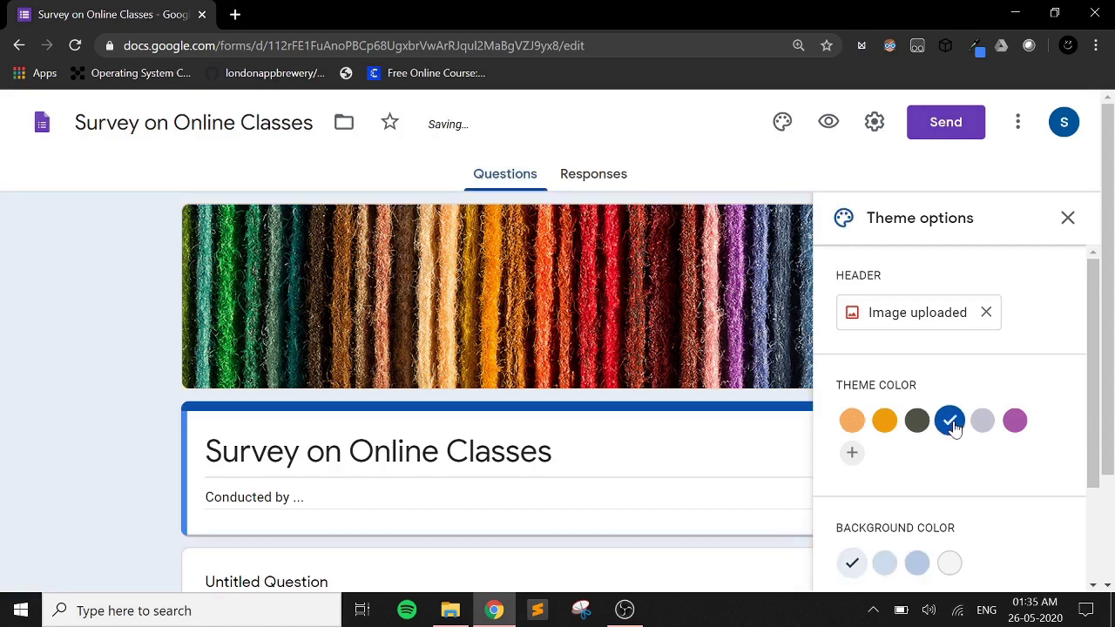
pyautogui.click(1017, 424)
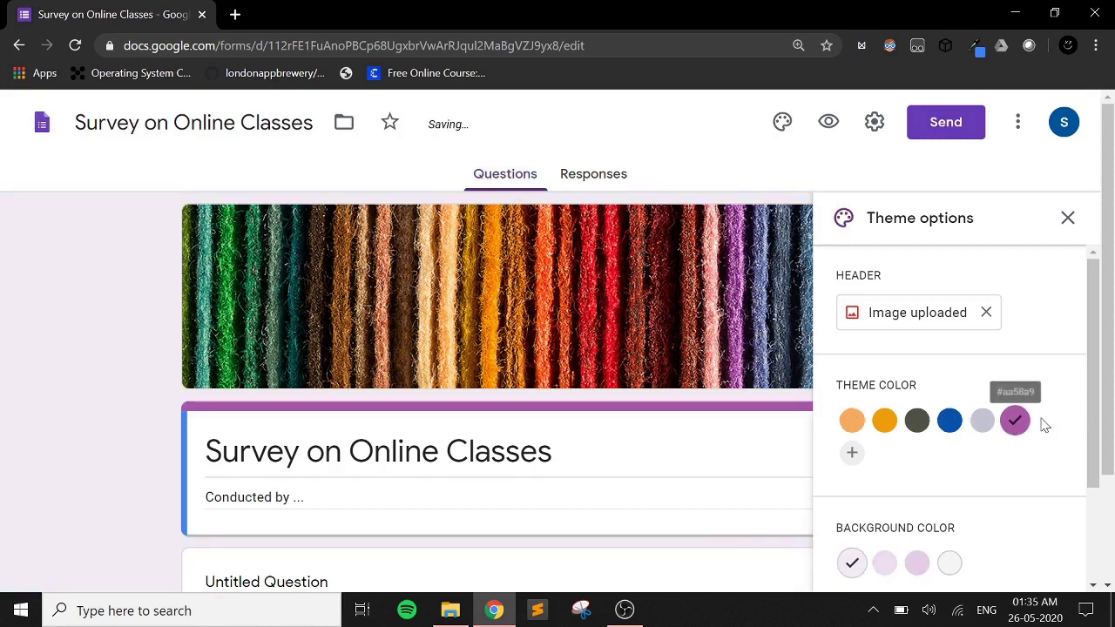
pyautogui.moveTo(1097, 419); pyautogui.dragTo(1093, 510)
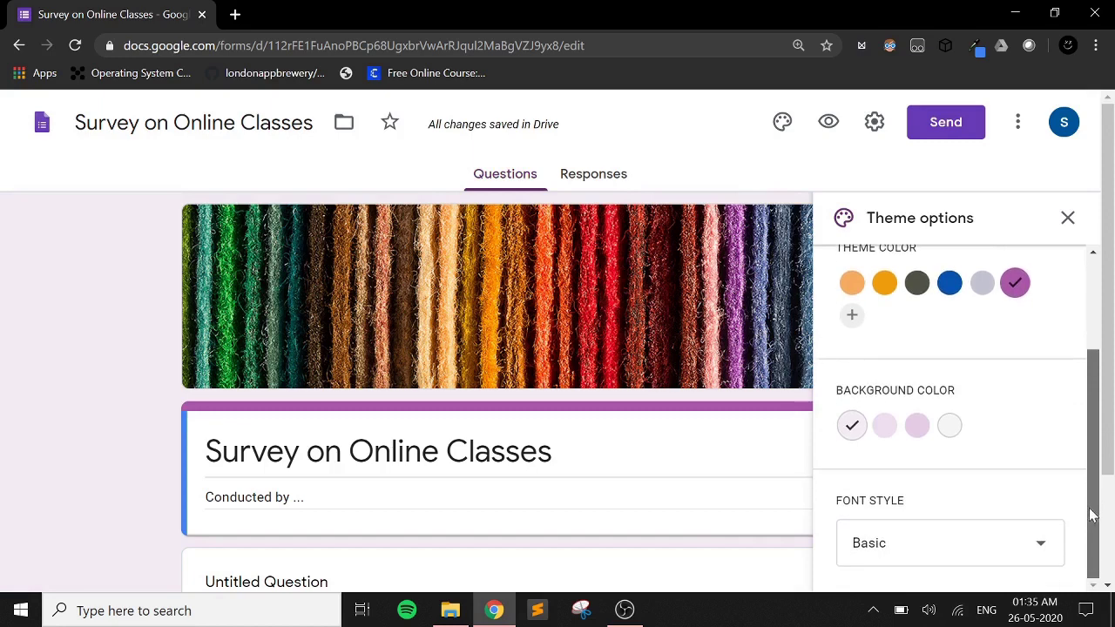
pyautogui.click(920, 429)
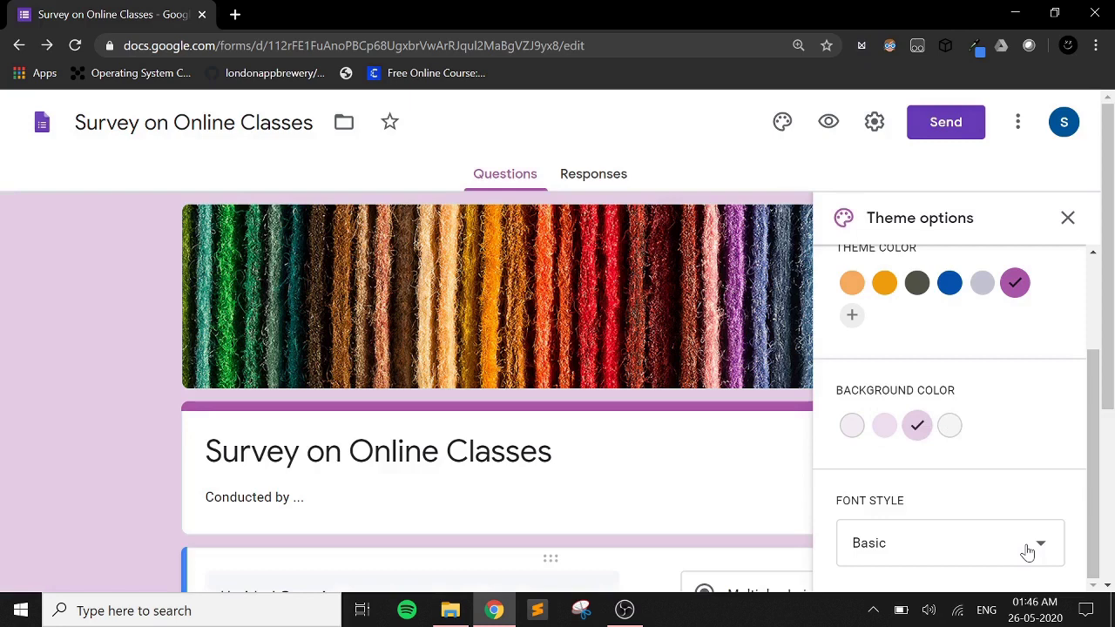
# Set the form's font style to Formal and close the theme options
pyautogui.click(1028, 552)
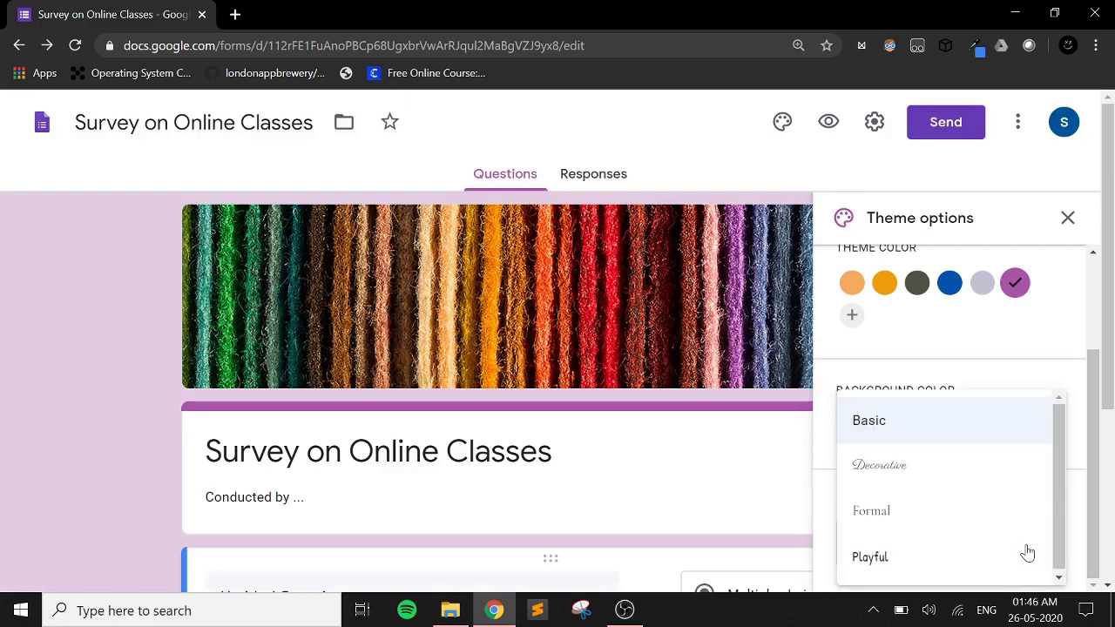
pyautogui.click(961, 527)
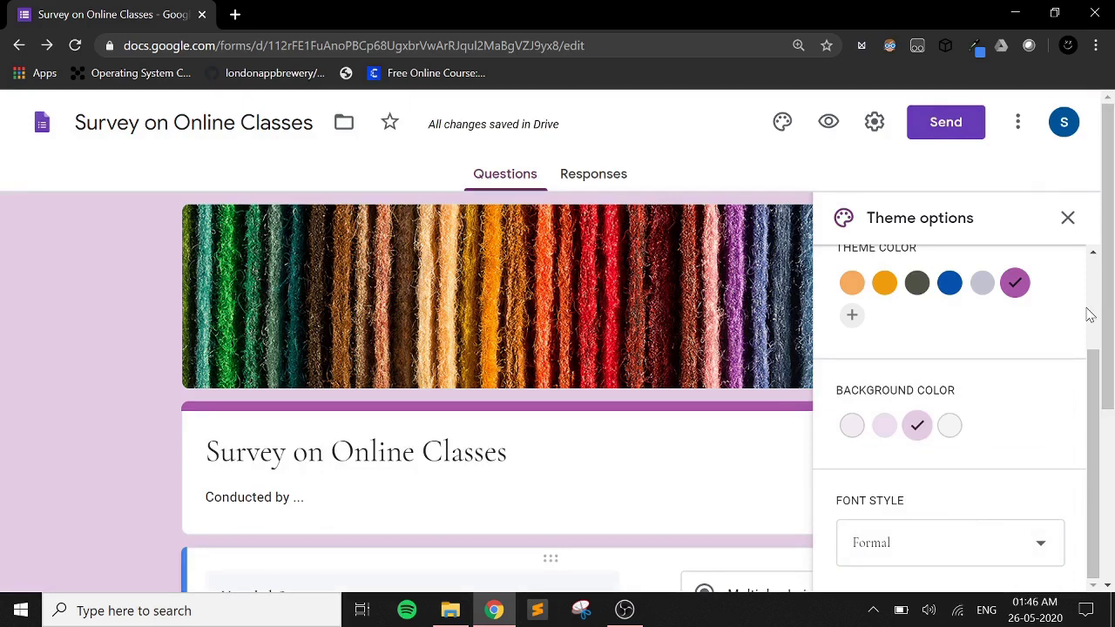
pyautogui.click(1068, 223)
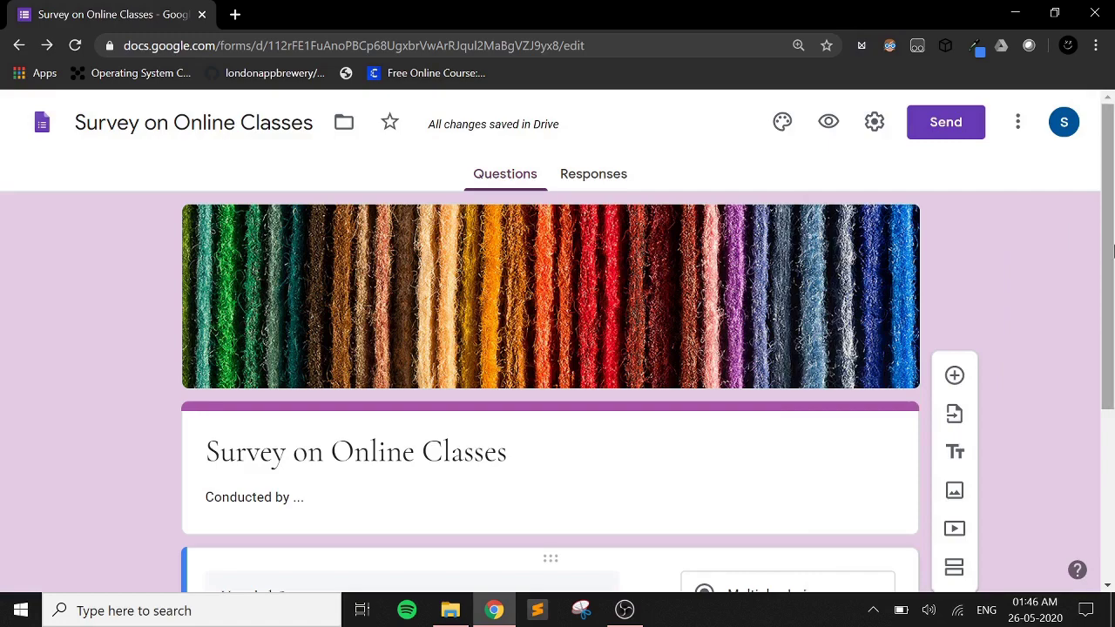
# Review the available question types and title the form's untitled first question "Name"
pyautogui.moveTo(1113, 251); pyautogui.dragTo(1112, 433)
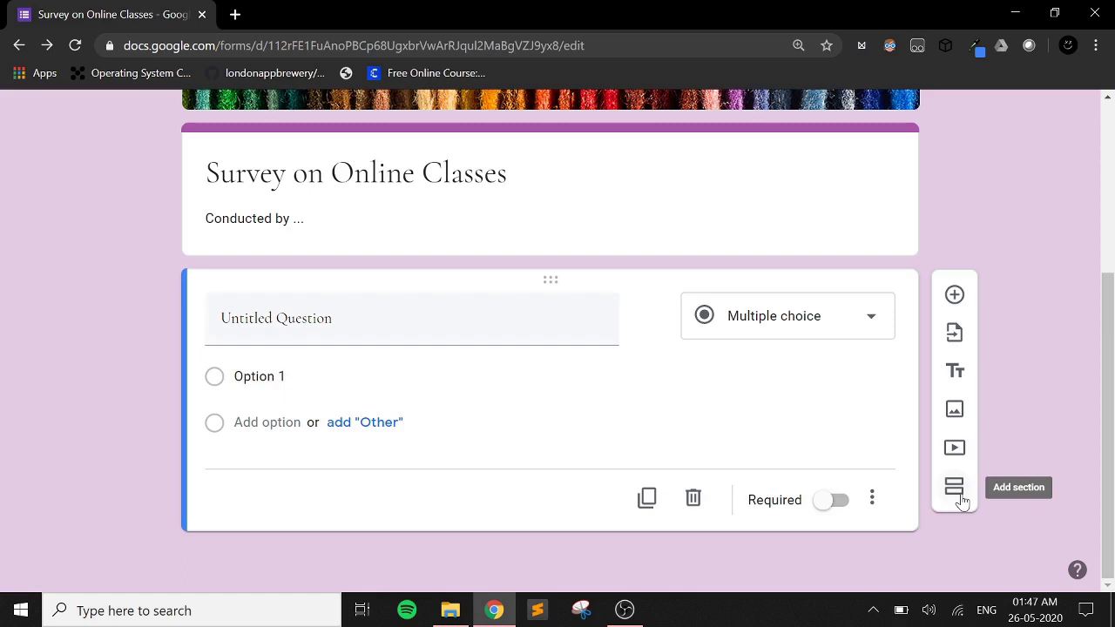
pyautogui.moveTo(1112, 478)
pyautogui.mouseDown()
pyautogui.moveTo(1113, 409)
pyautogui.moveTo(1112, 459)
pyautogui.mouseUp()
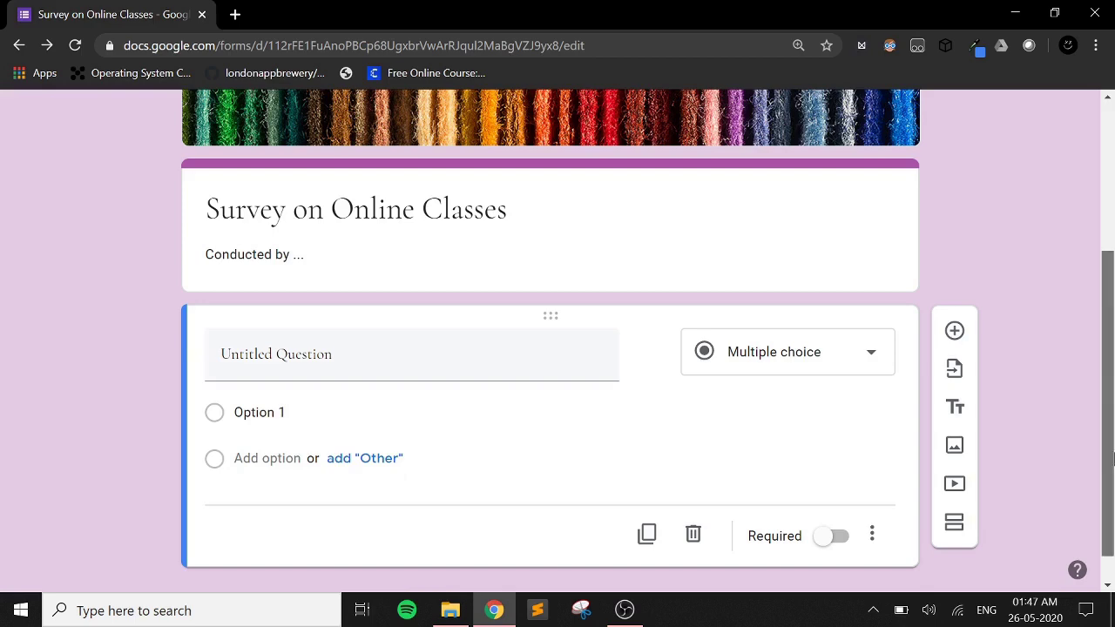
pyautogui.moveTo(1113, 459); pyautogui.dragTo(1112, 311)
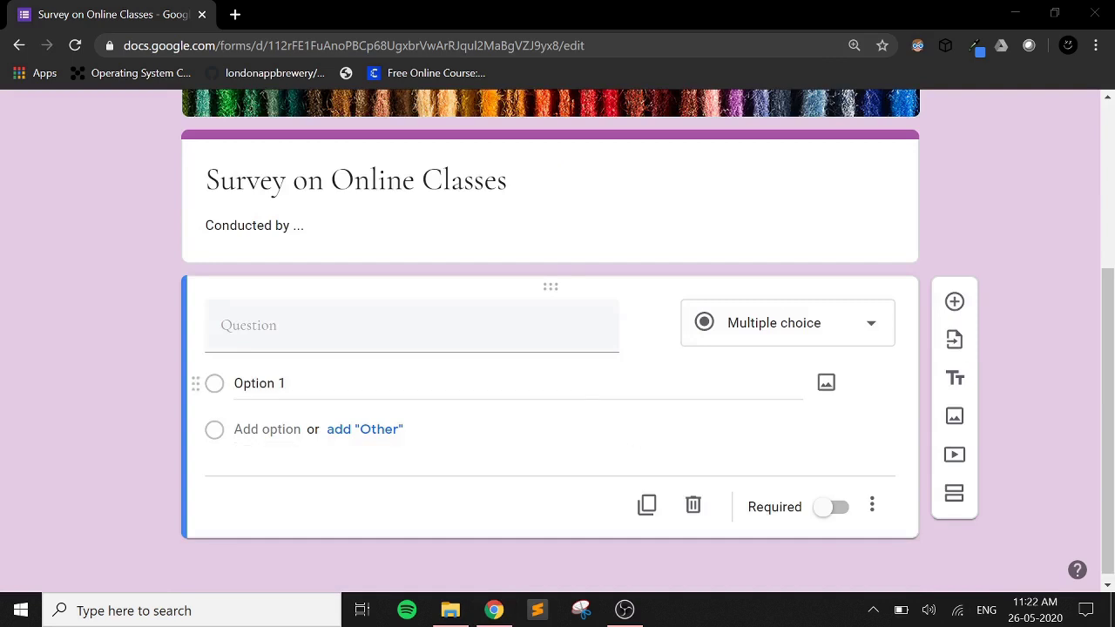
pyautogui.click(839, 320)
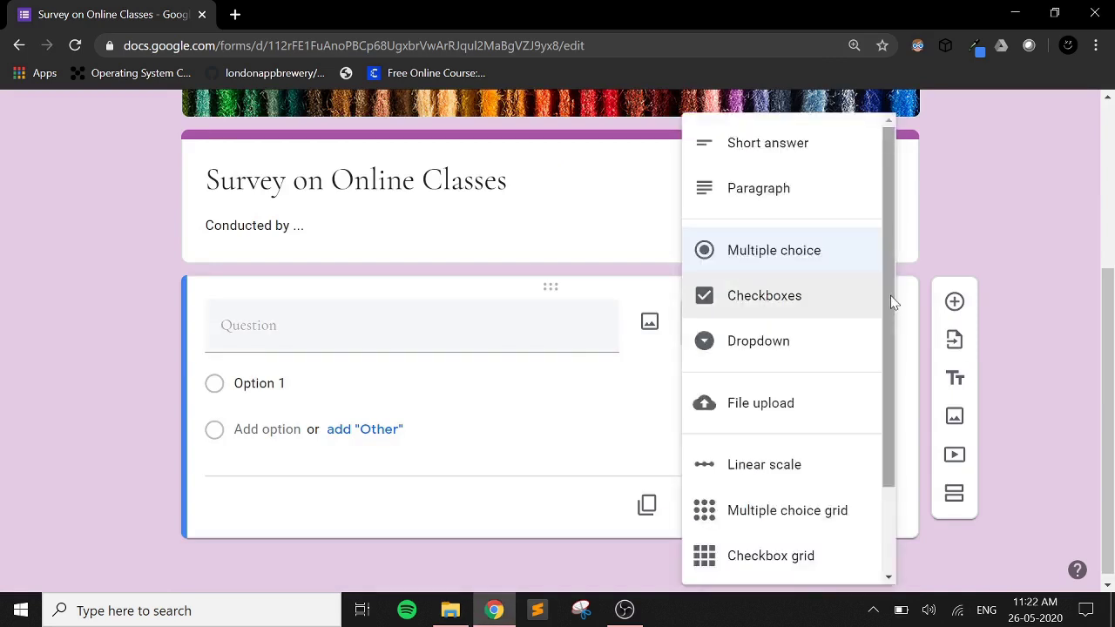
pyautogui.moveTo(890, 295); pyautogui.dragTo(906, 391)
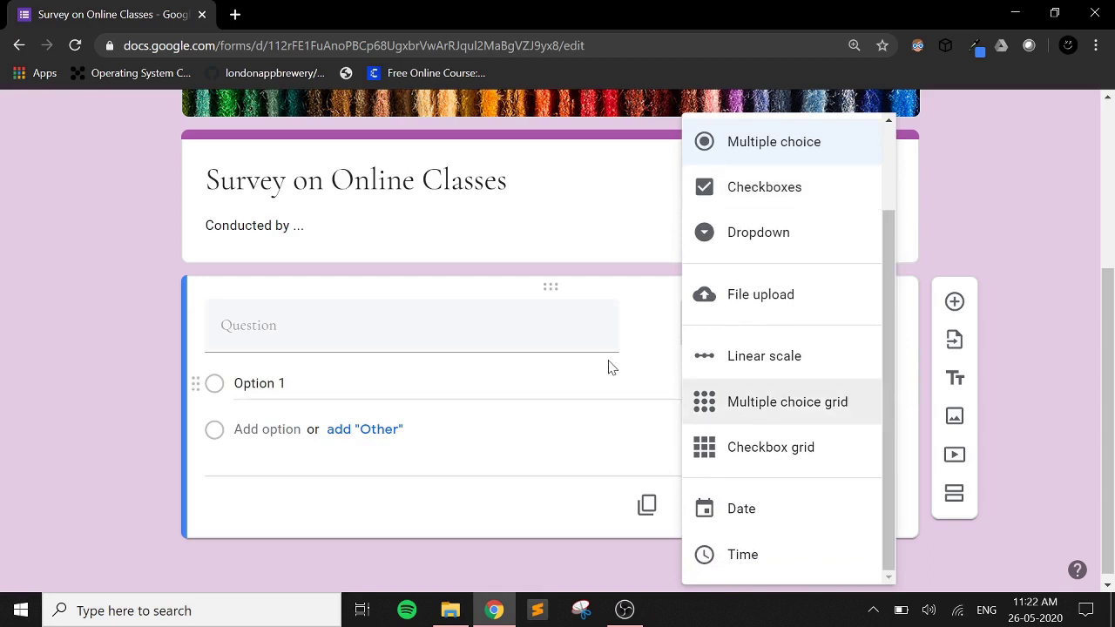
pyautogui.click(349, 325)
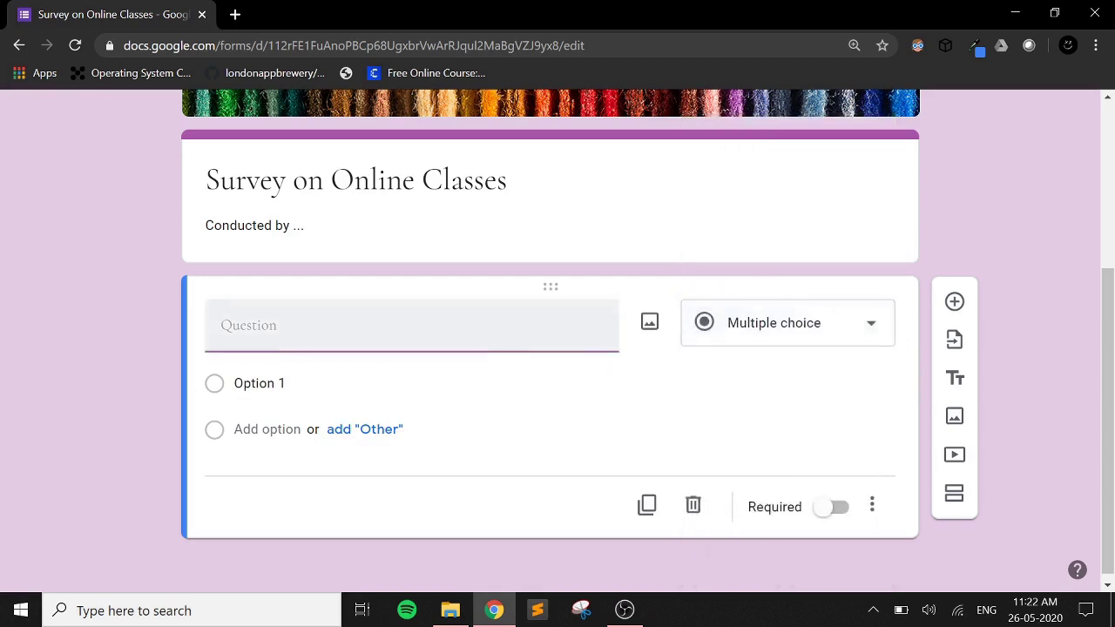
pyautogui.write('Name')
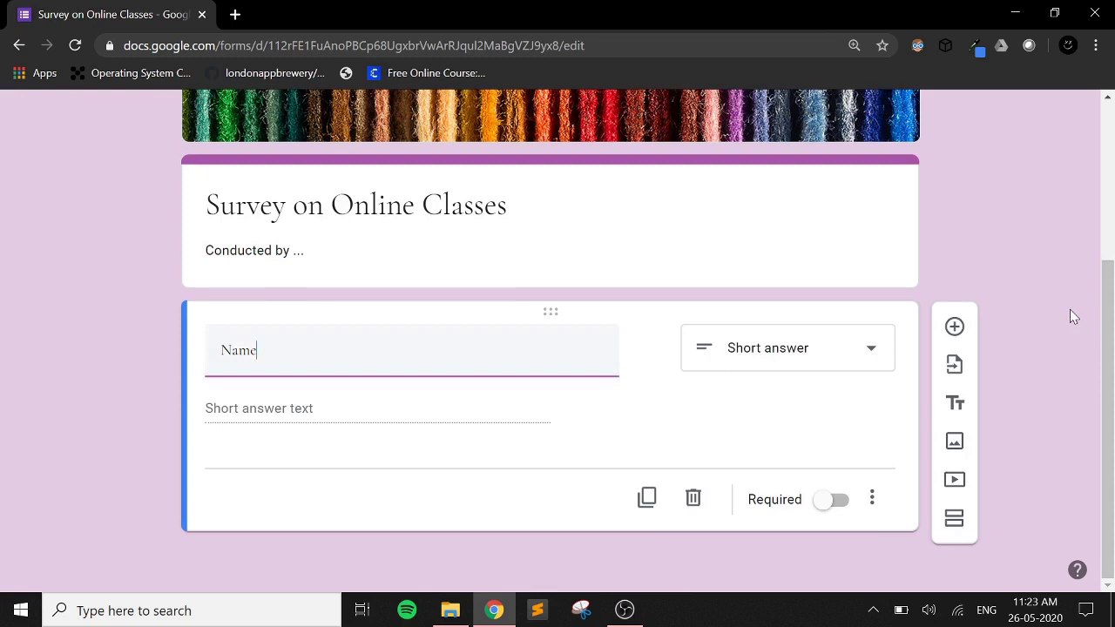
# Duplicate the Name question and delete the copy
pyautogui.click(648, 501)
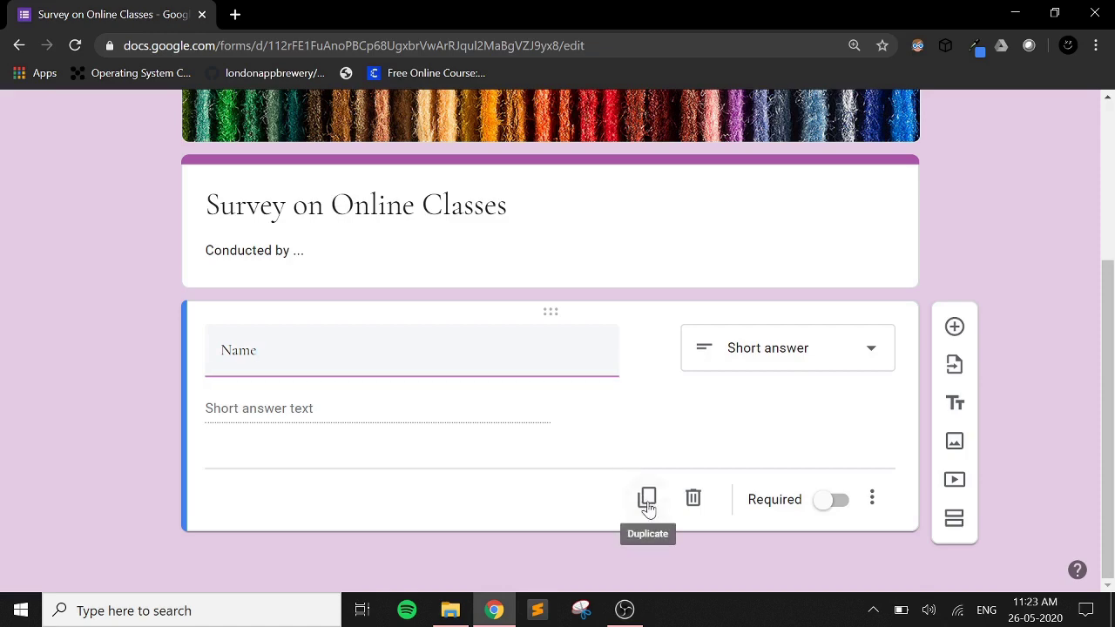
pyautogui.moveTo(1108, 433)
pyautogui.mouseDown()
pyautogui.moveTo(1109, 290)
pyautogui.moveTo(1111, 441)
pyautogui.mouseUp()
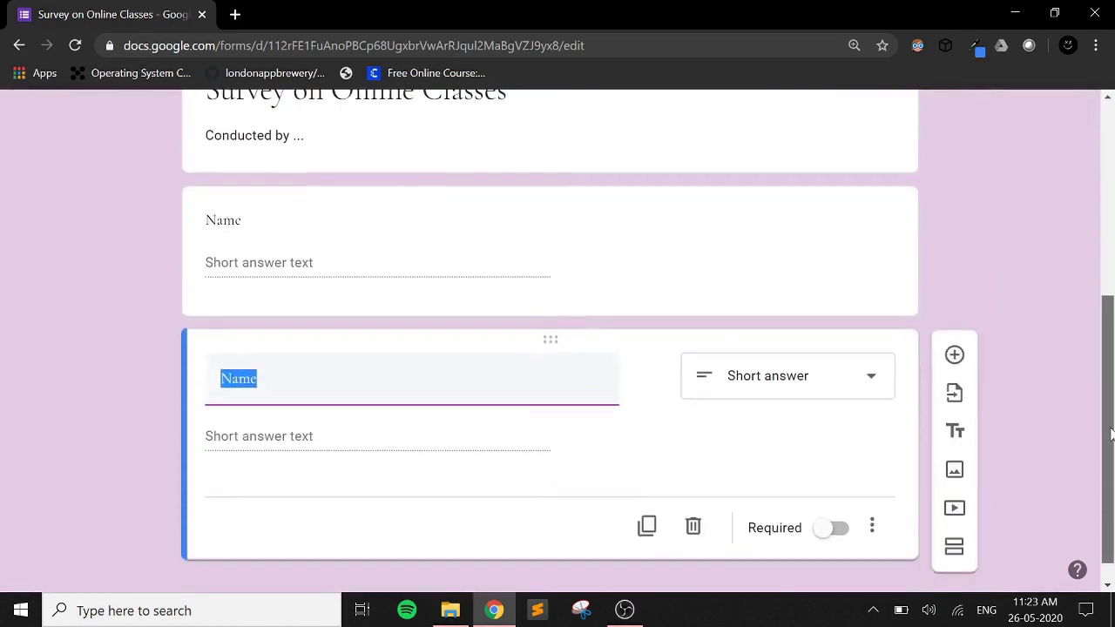
pyautogui.click(625, 438)
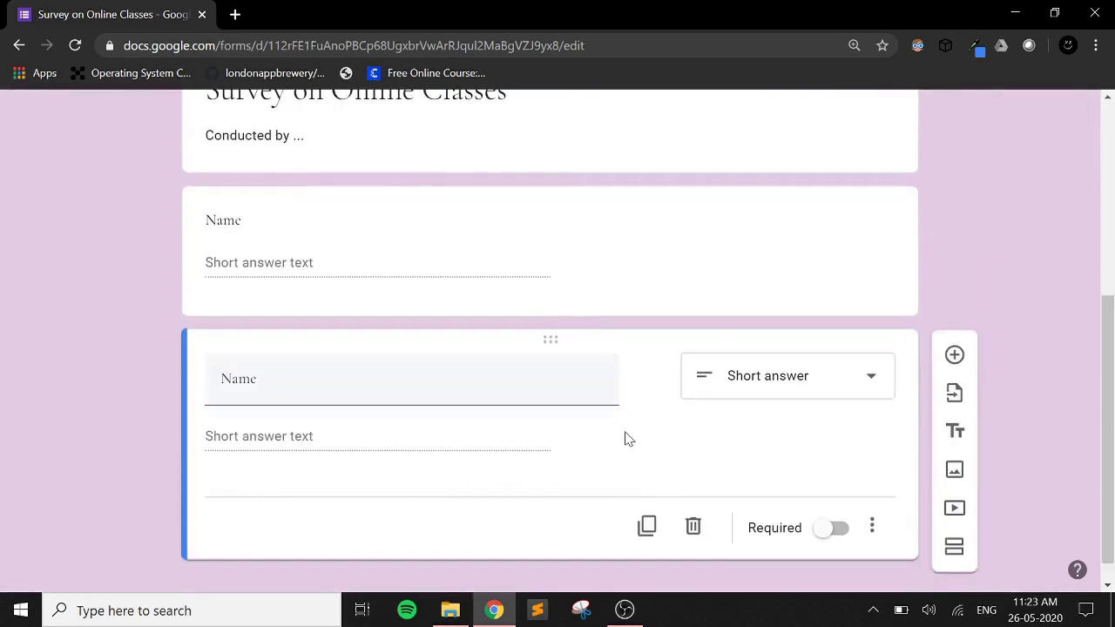
pyautogui.click(694, 527)
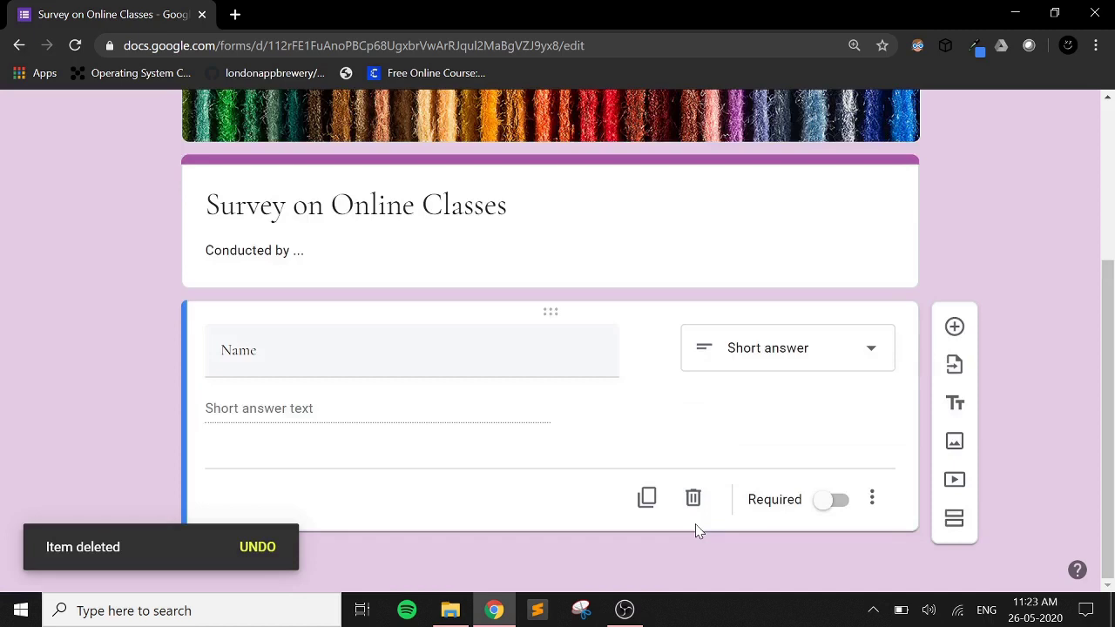
# Make the Name question required and add a new question titled "Designation" below it
pyautogui.click(824, 502)
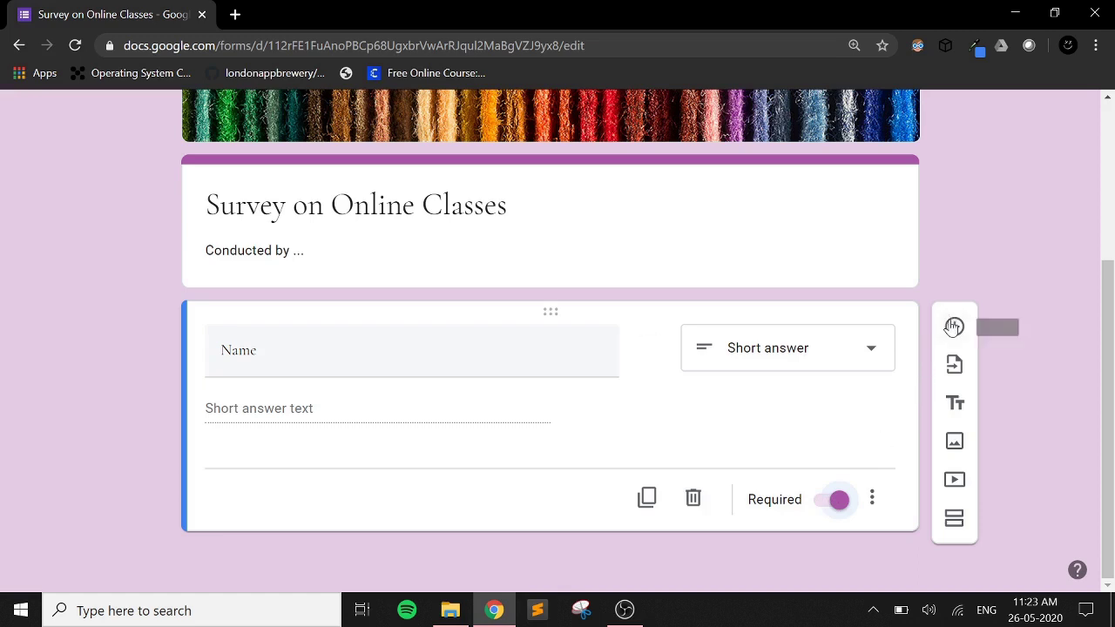
pyautogui.click(953, 325)
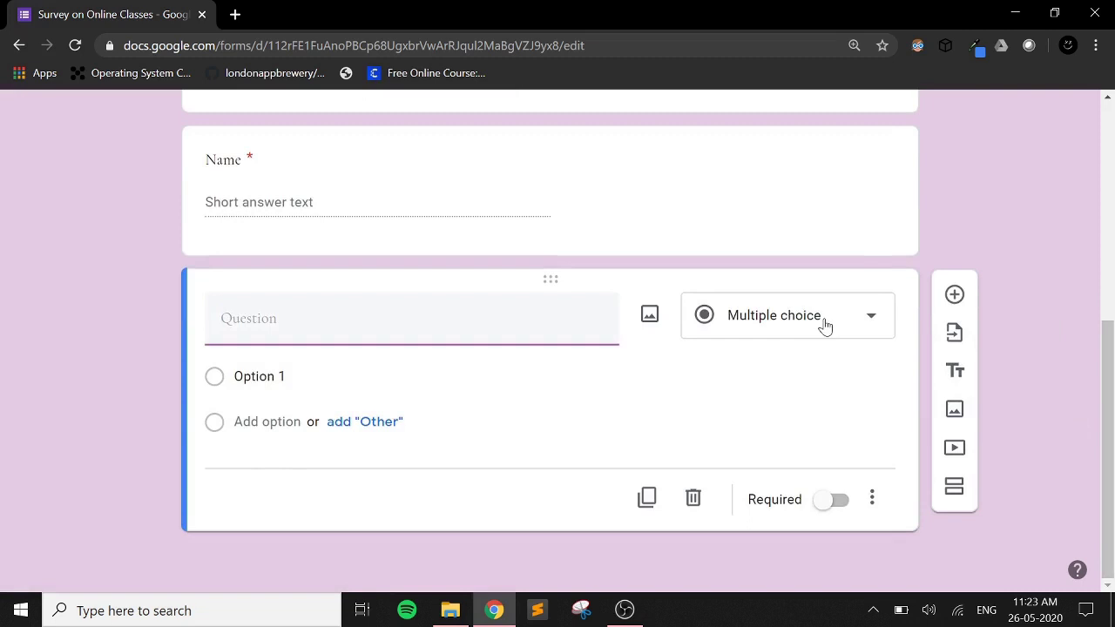
pyautogui.click(824, 324)
pyautogui.click(795, 259)
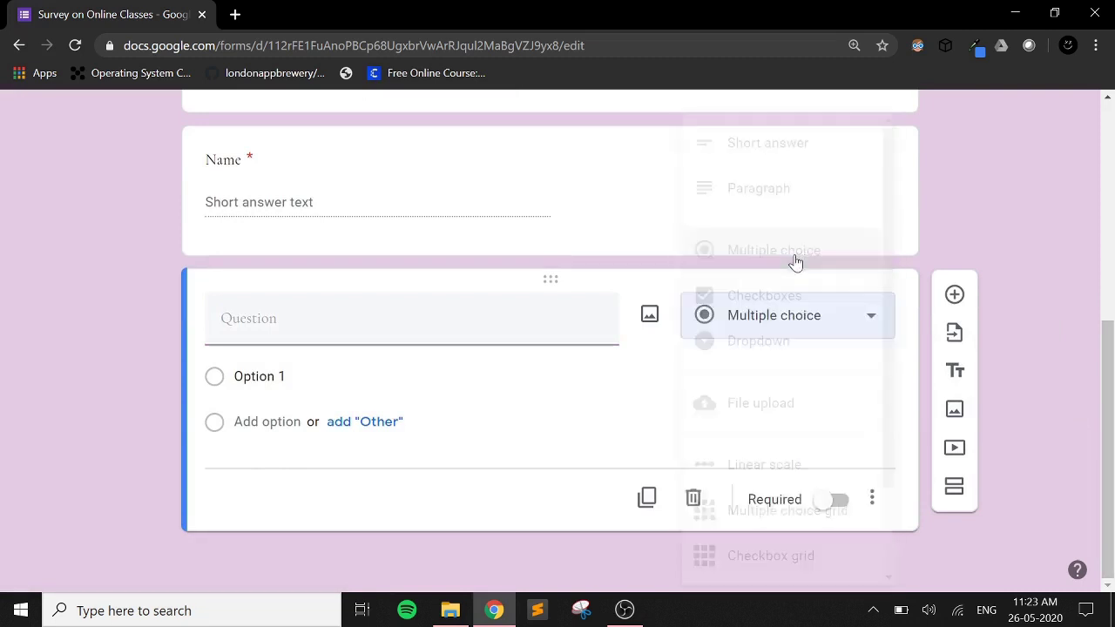
pyautogui.click(411, 318)
pyautogui.write('D')
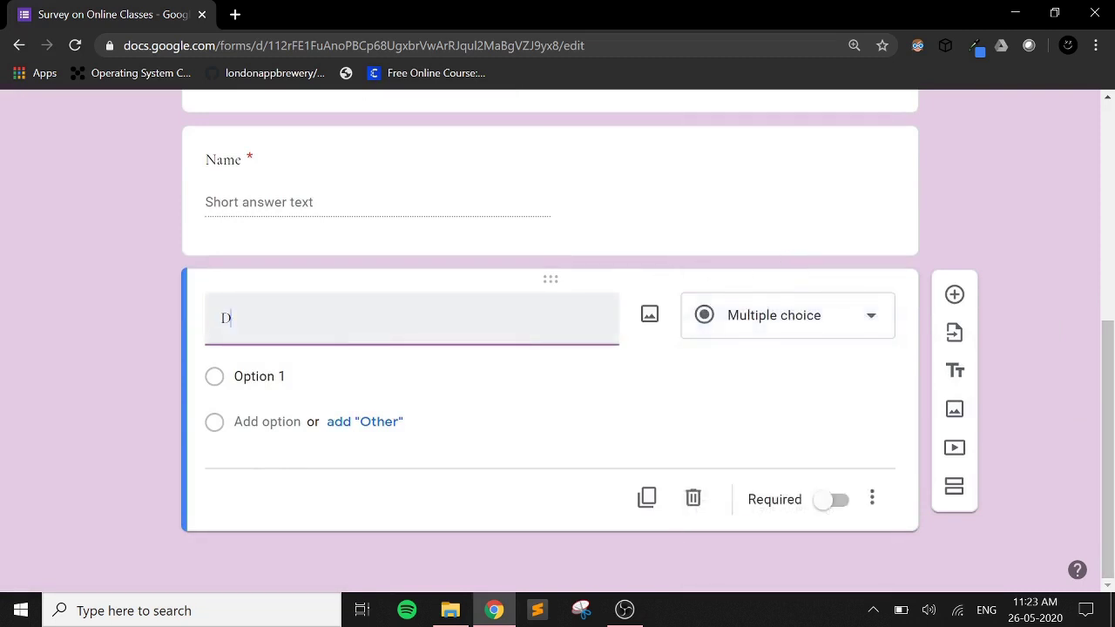
pyautogui.write('esig')
pyautogui.press('BackSpace')
pyautogui.press('BackSpace')
pyautogui.write('ation')
pyautogui.click(836, 316)
pyautogui.click(767, 235)
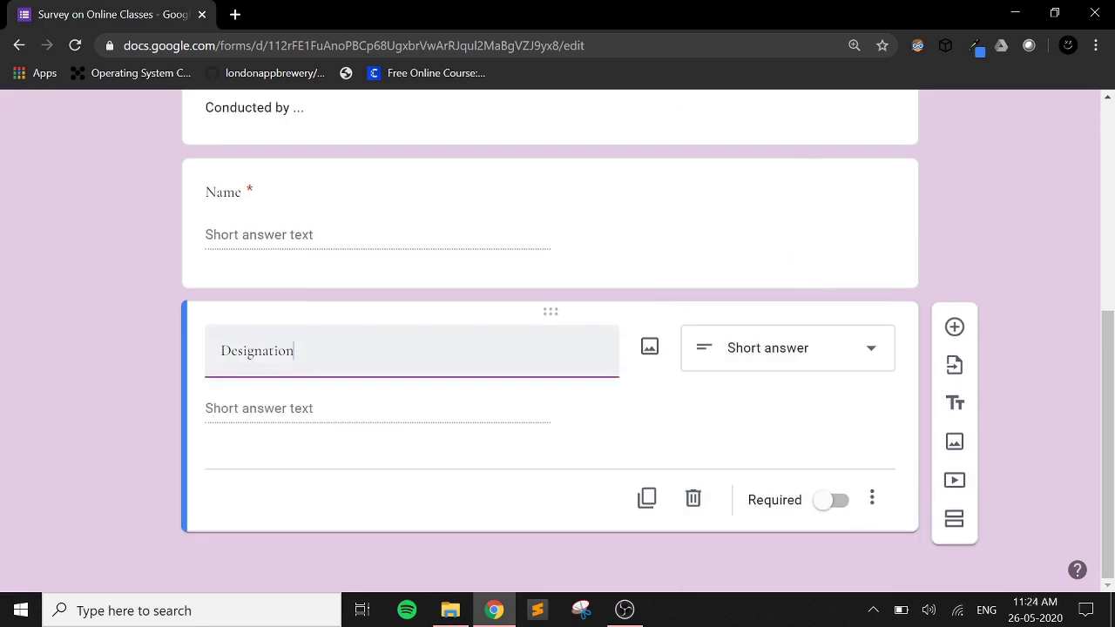
# Make the Designation question multiple choice with the options Principal, Assoc prof, Asst prof and Guest
pyautogui.click(847, 357)
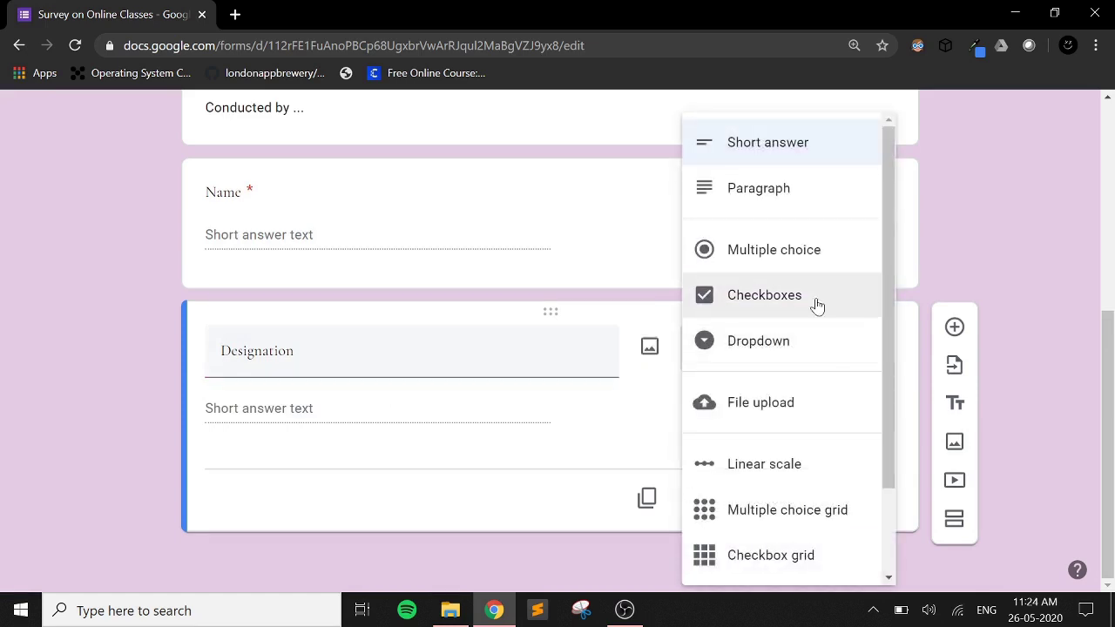
pyautogui.click(809, 250)
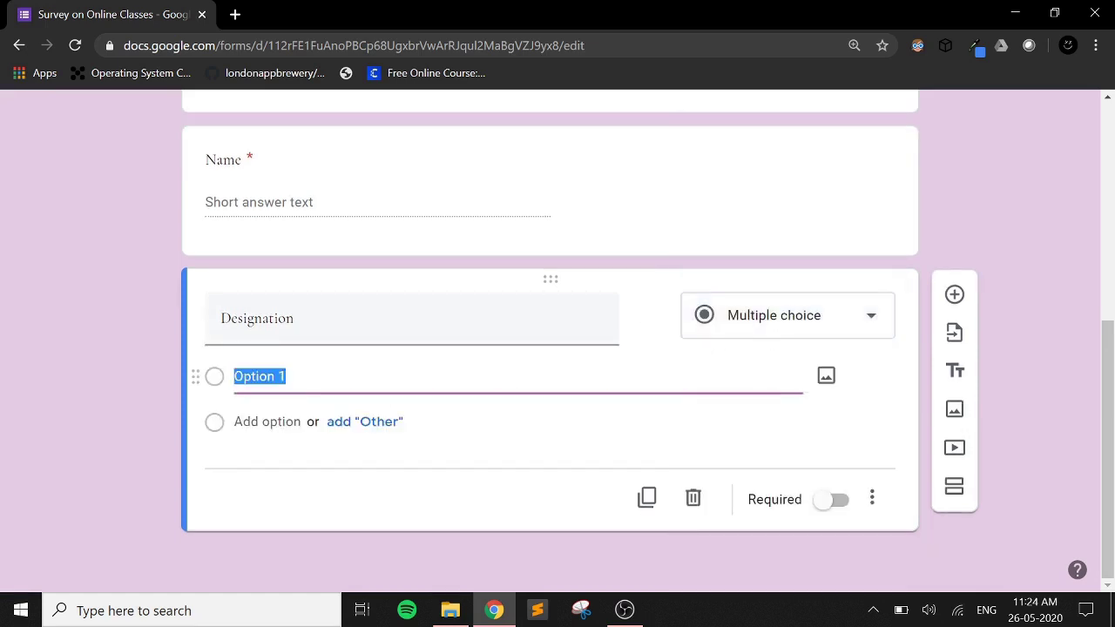
pyautogui.write('Principal')
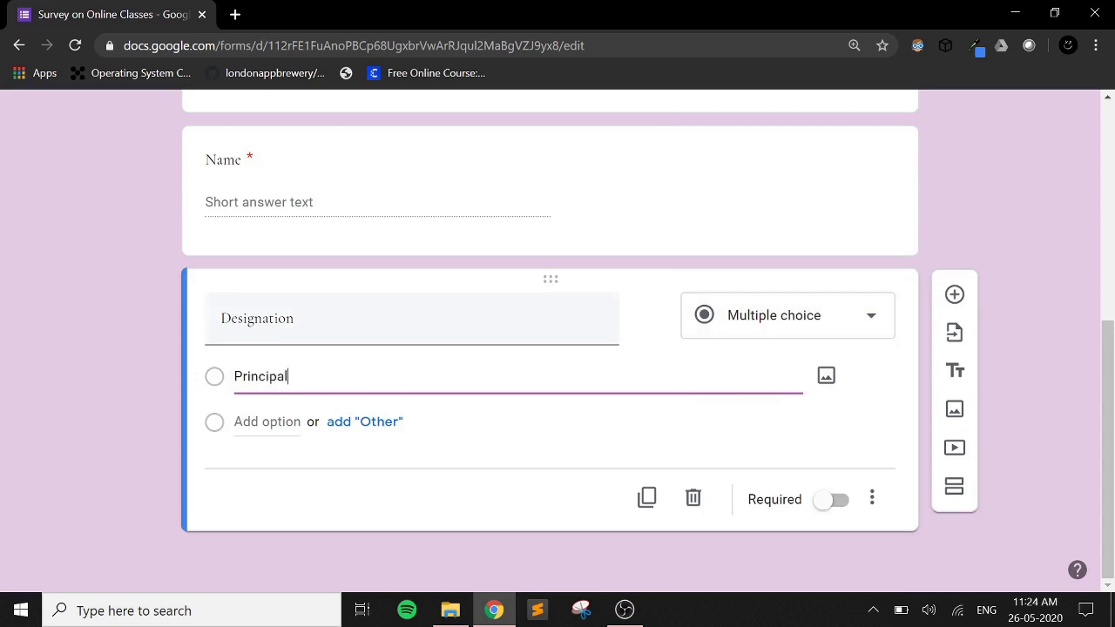
pyautogui.press('Return')
pyautogui.write('ss')
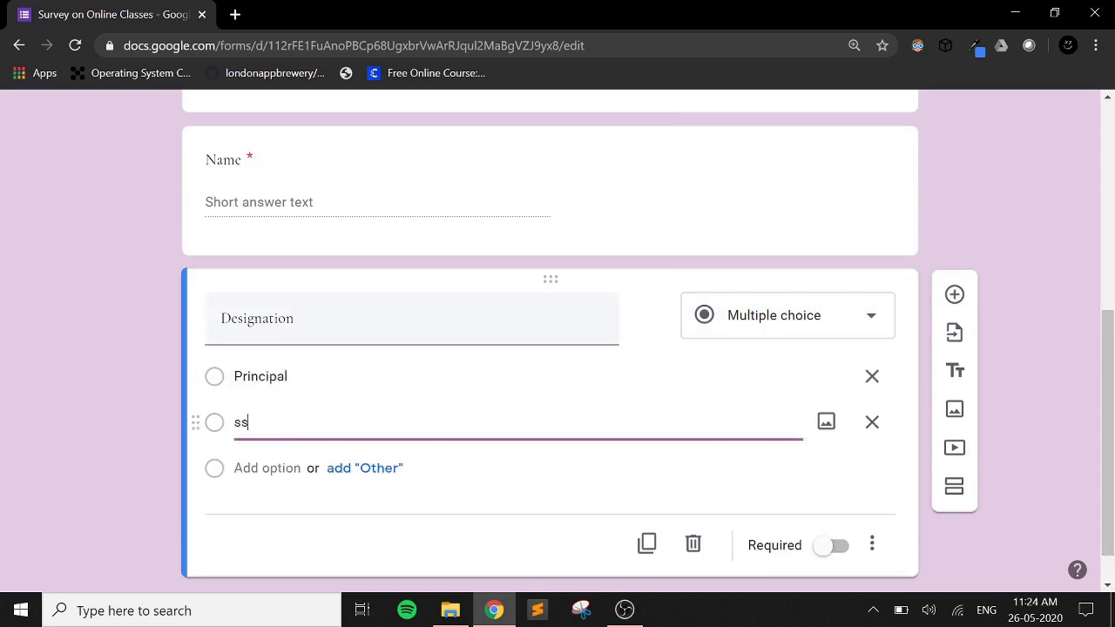
pyautogui.write('oc prof')
pyautogui.write('A')
pyautogui.press('Return')
pyautogui.write('Ass')
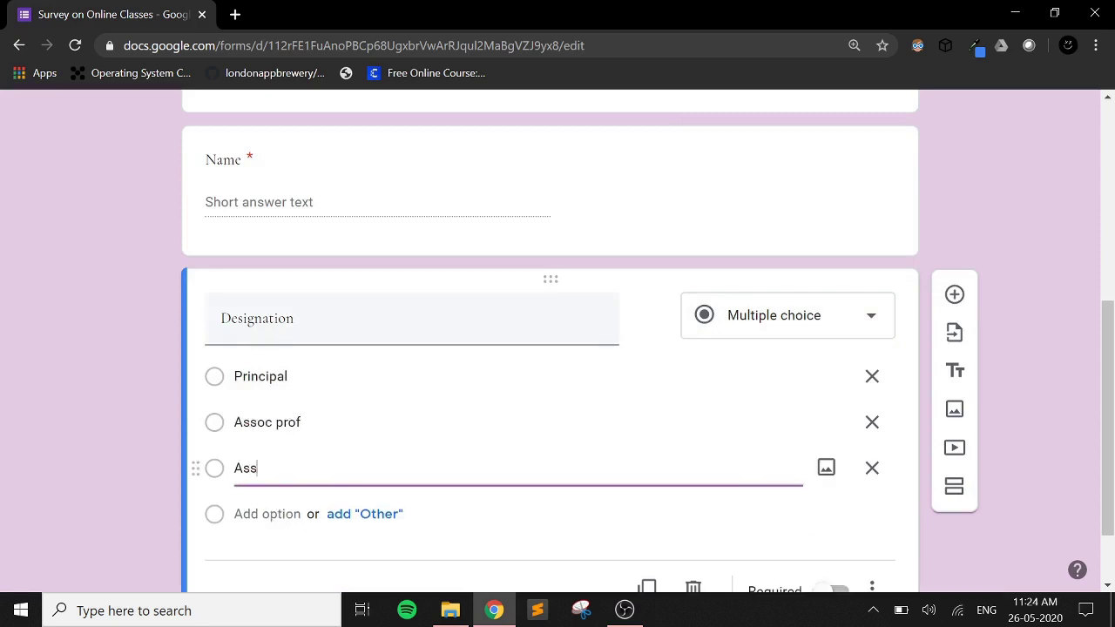
pyautogui.write('t prof')
pyautogui.press('Return')
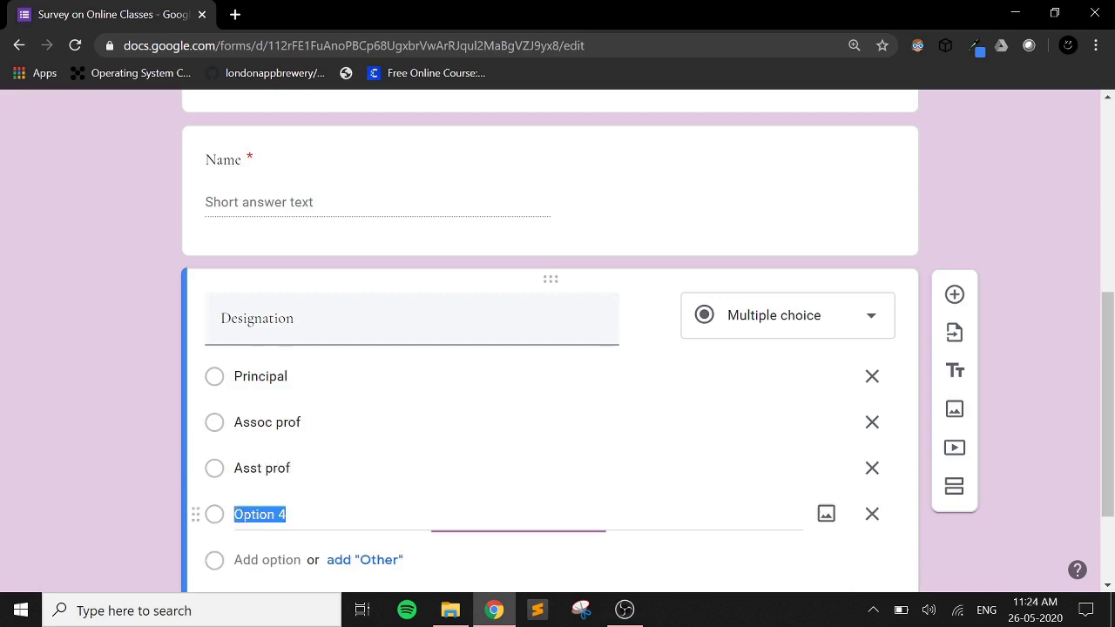
pyautogui.write('Guest')
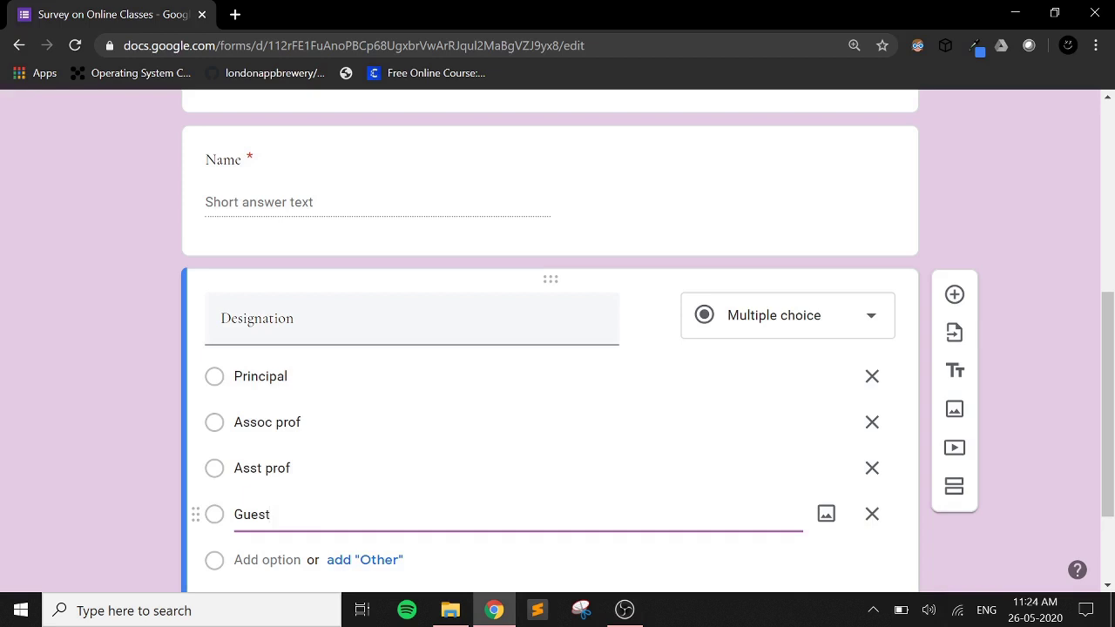
# Add a checkboxes question titled "Devices available" below the Designation question
pyautogui.moveTo(1110, 469); pyautogui.dragTo(1111, 526)
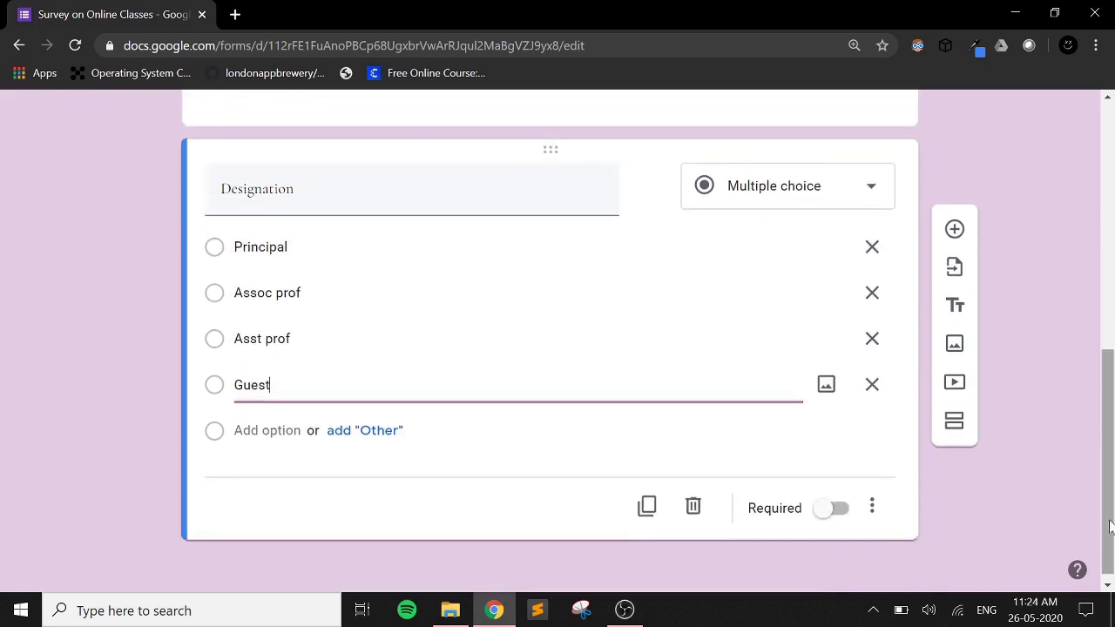
pyautogui.click(954, 229)
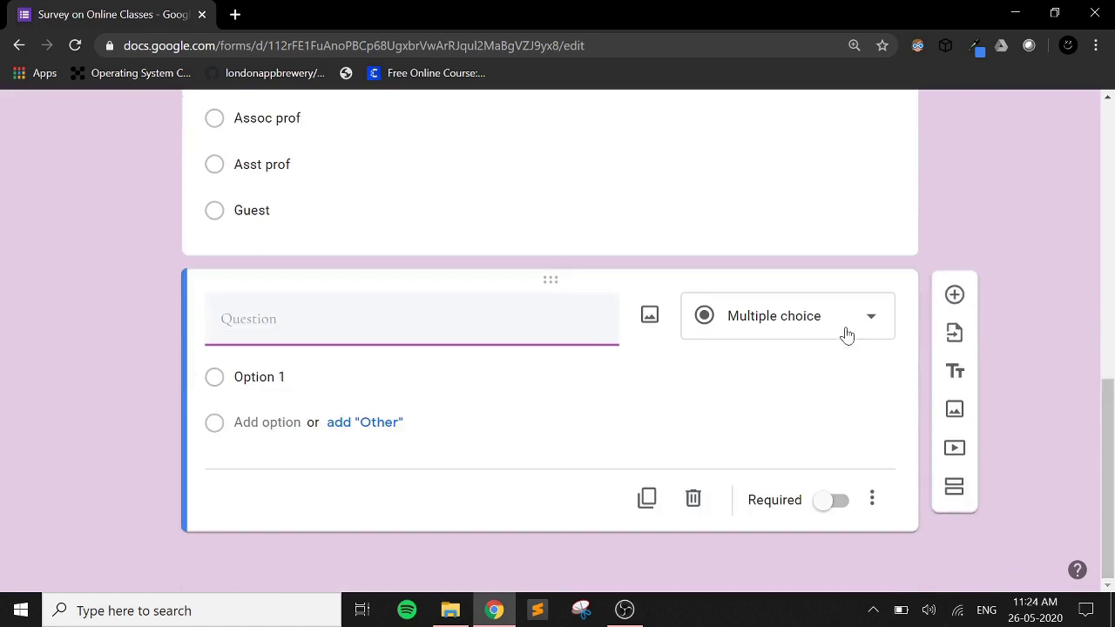
pyautogui.click(845, 326)
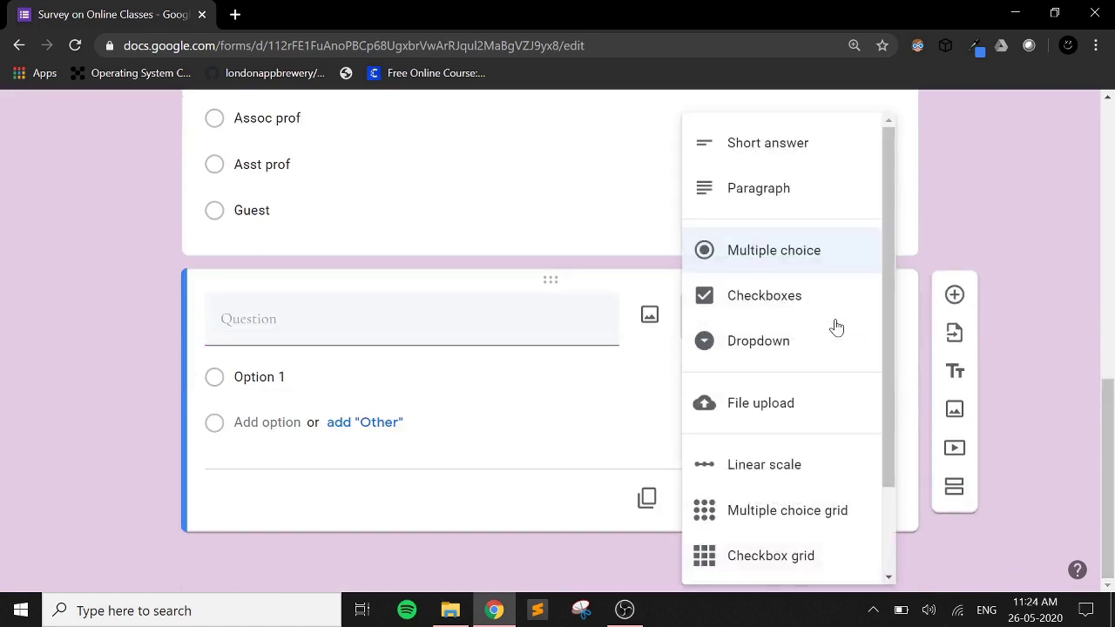
pyautogui.click(814, 306)
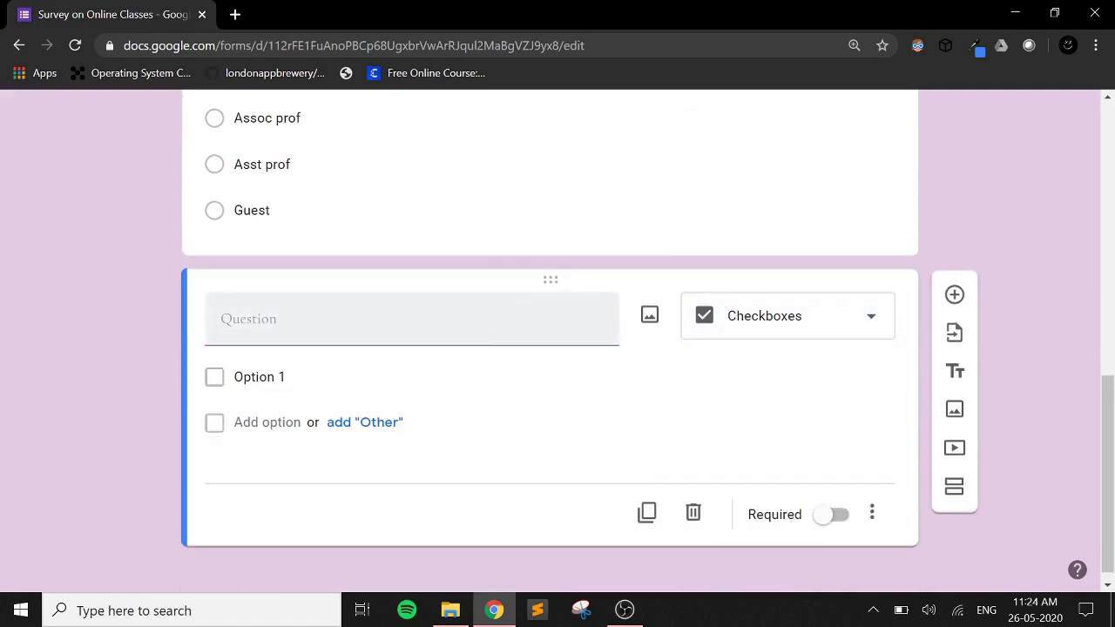
pyautogui.click(222, 319)
pyautogui.write('Dev')
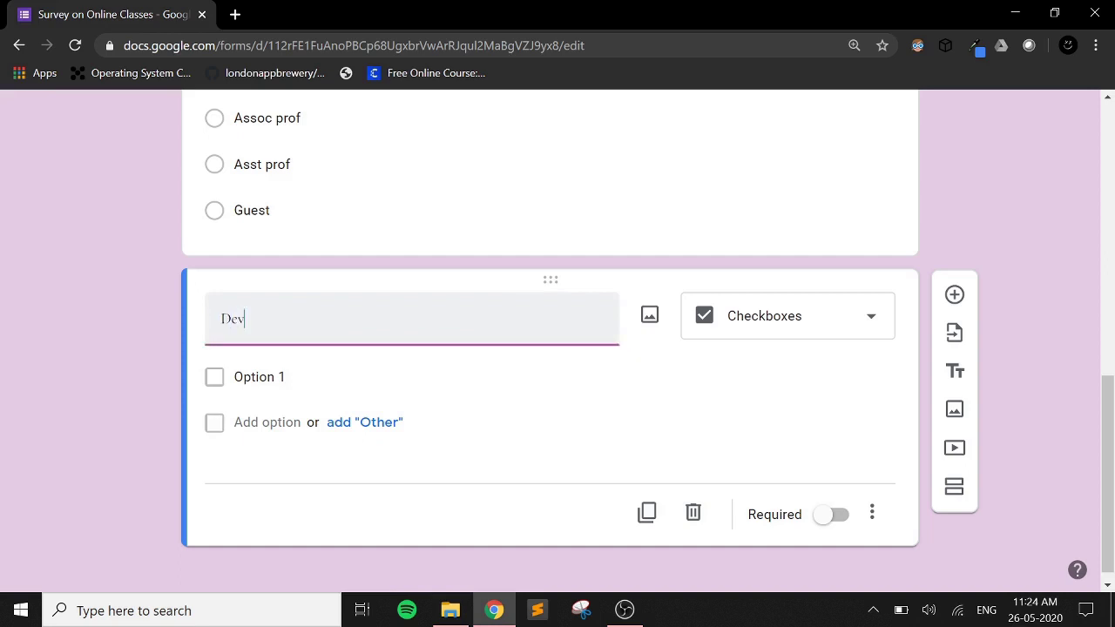
pyautogui.write('ices available')
# Give the Devices available question the options Smartphone, Laptop/PC and Tab, plus an "Other" option
pyautogui.click(262, 376)
pyautogui.write('S')
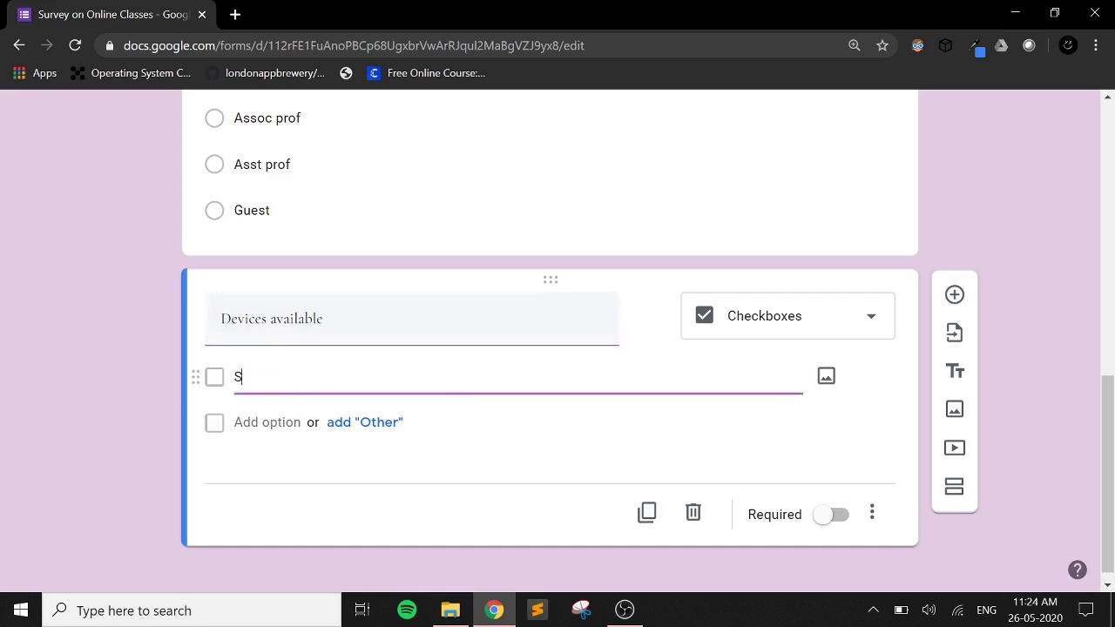
pyautogui.write('martphone')
pyautogui.press('Return')
pyautogui.write('Lapt')
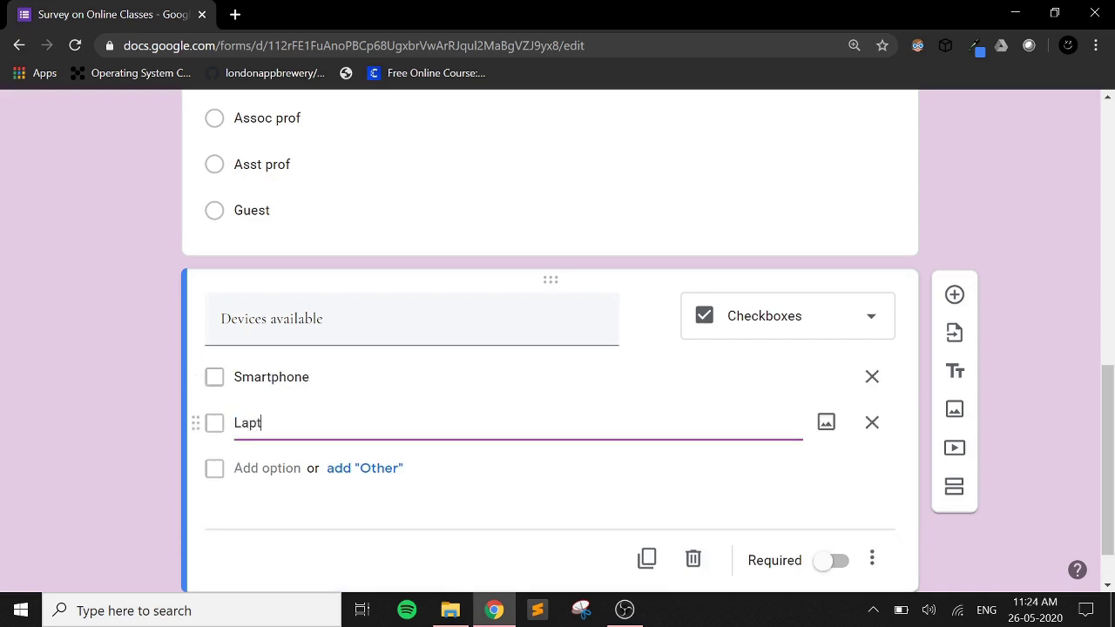
pyautogui.write('op/PC')
pyautogui.press('Return')
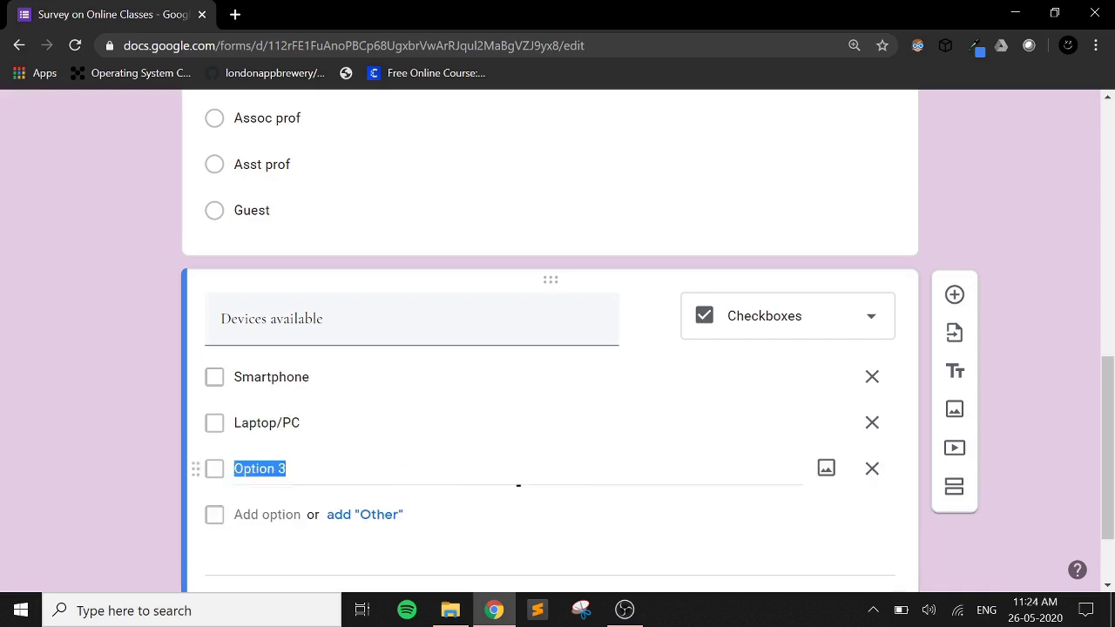
pyautogui.write('Tab')
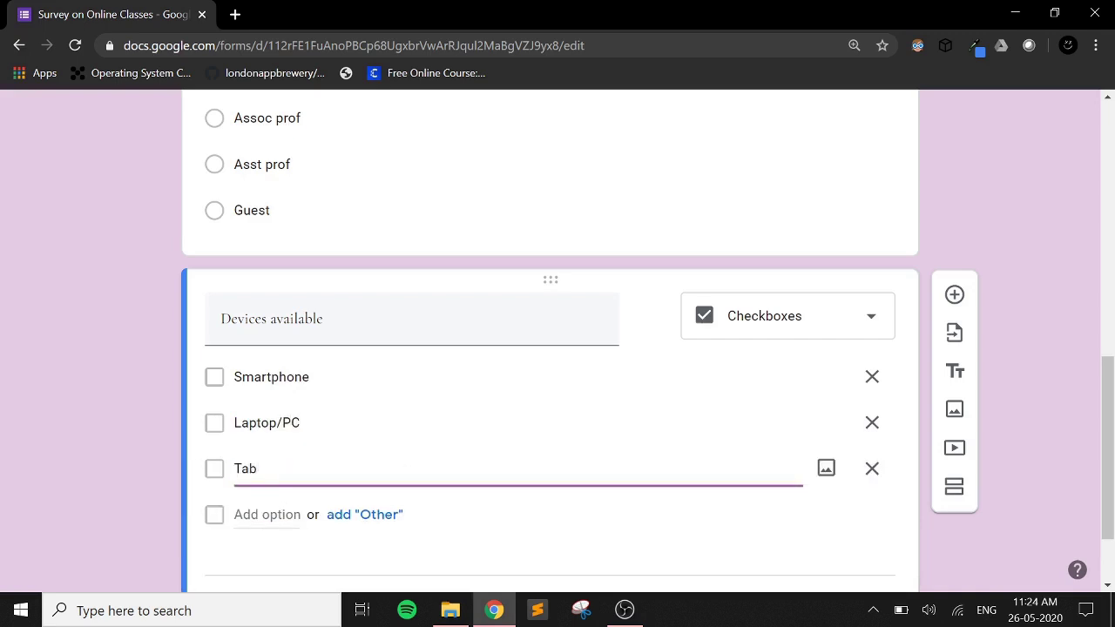
pyautogui.click(361, 519)
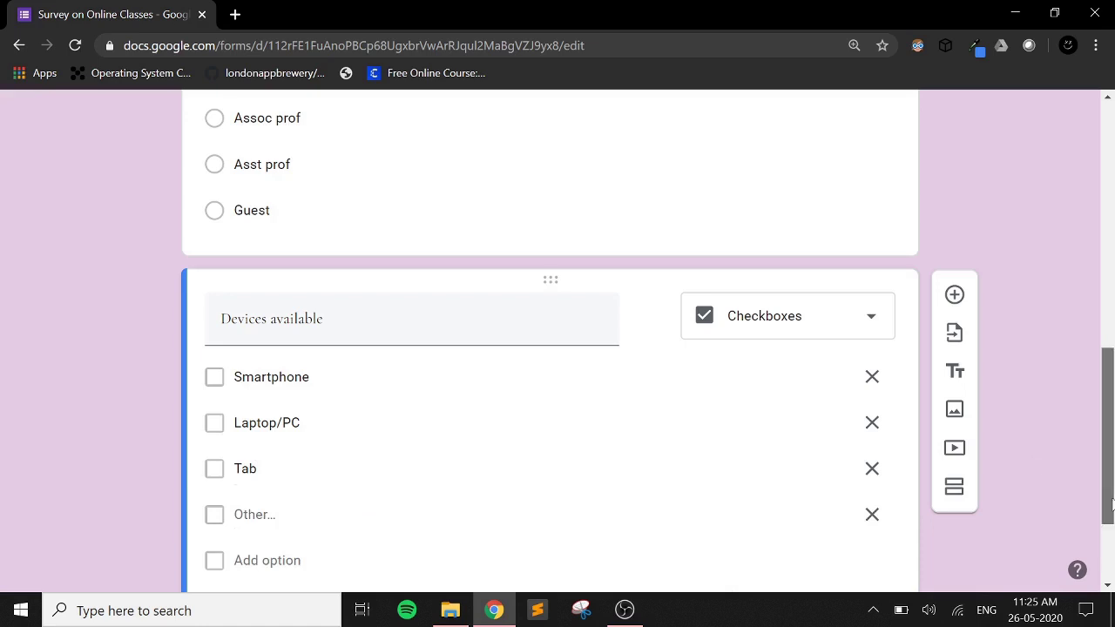
# Add a dropdown question titled "Sex" below the Devices available question
pyautogui.scroll(-1, 1112, 540)
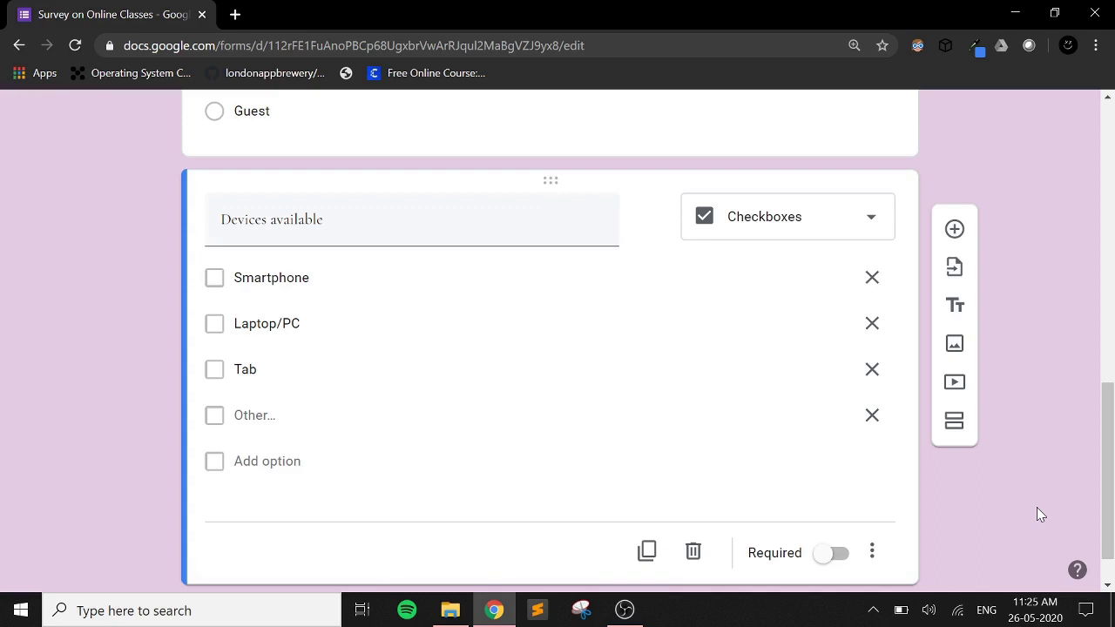
pyautogui.click(955, 229)
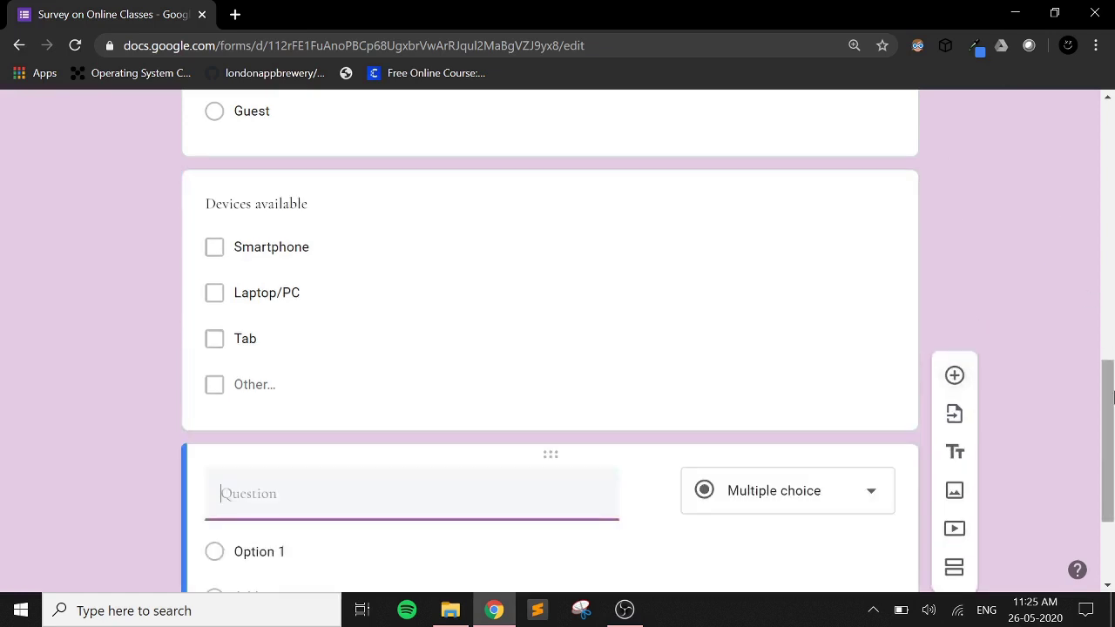
pyautogui.moveTo(1112, 398); pyautogui.dragTo(1094, 341)
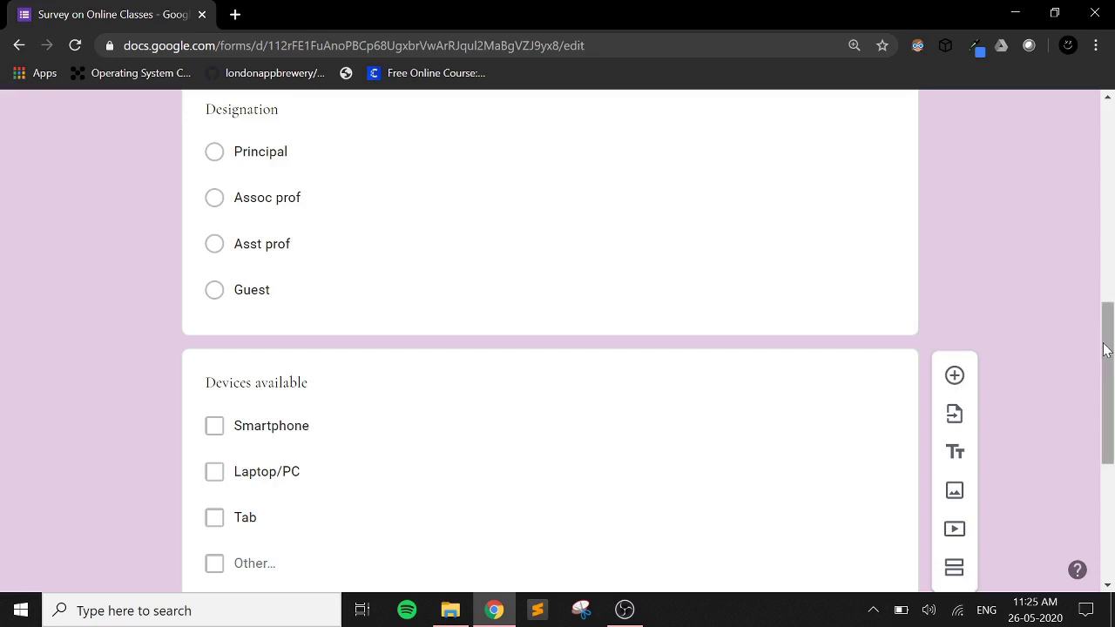
pyautogui.moveTo(1104, 349); pyautogui.dragTo(1107, 461)
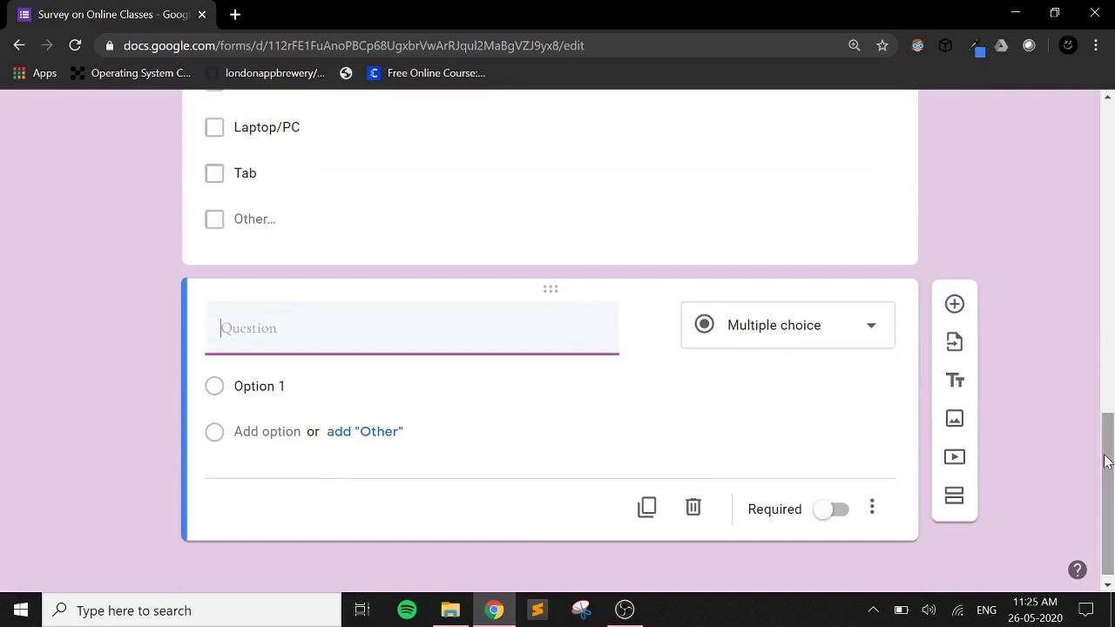
pyautogui.click(790, 322)
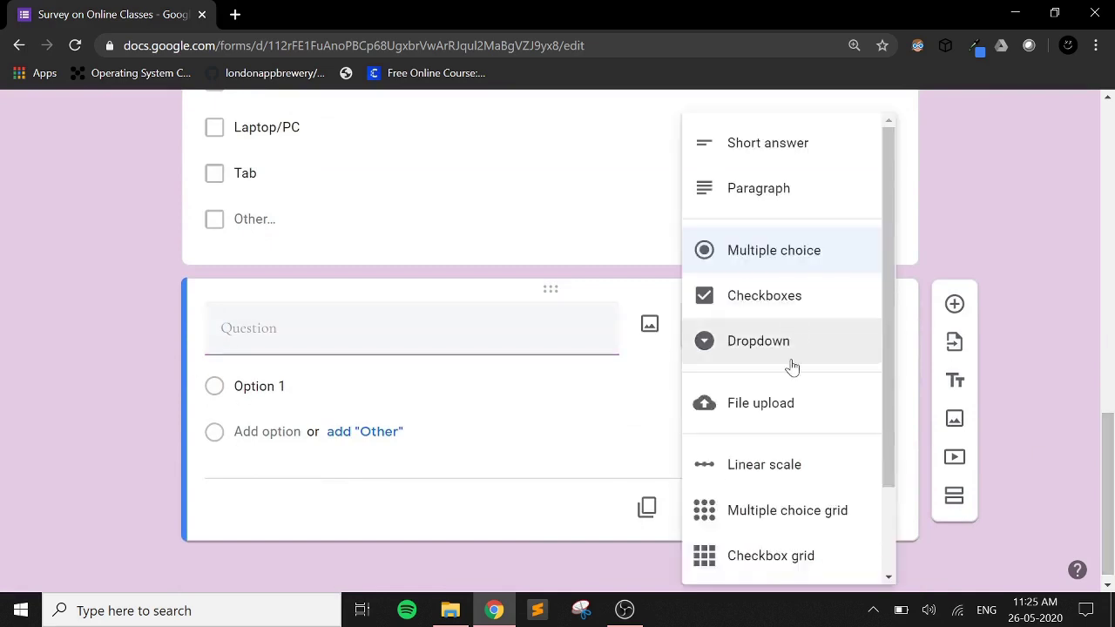
pyautogui.click(793, 356)
pyautogui.click(431, 344)
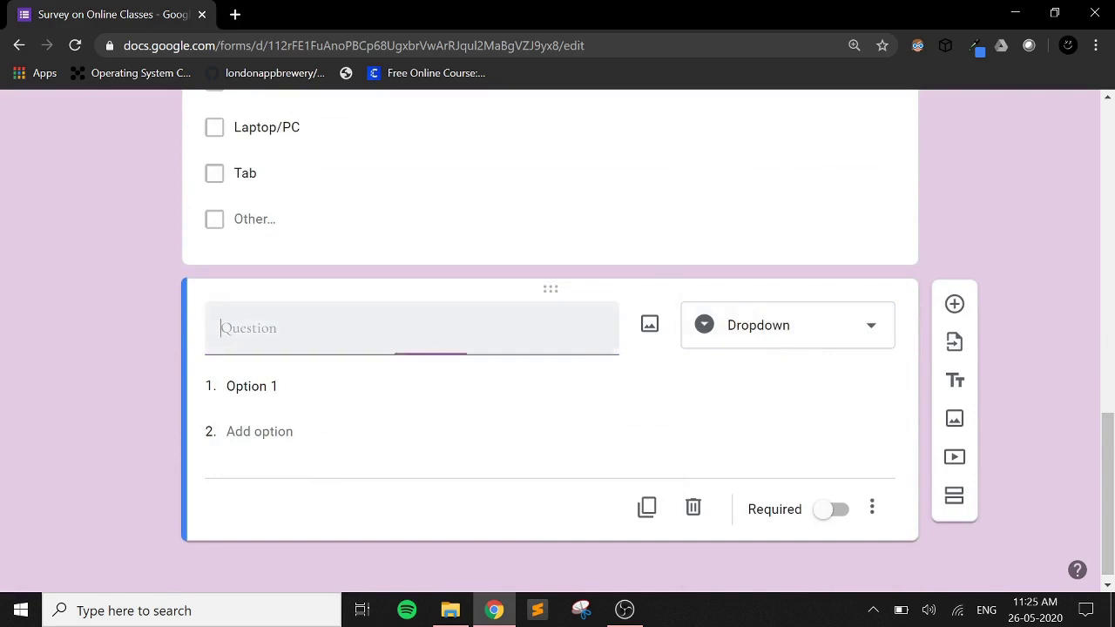
pyautogui.write('Sex')
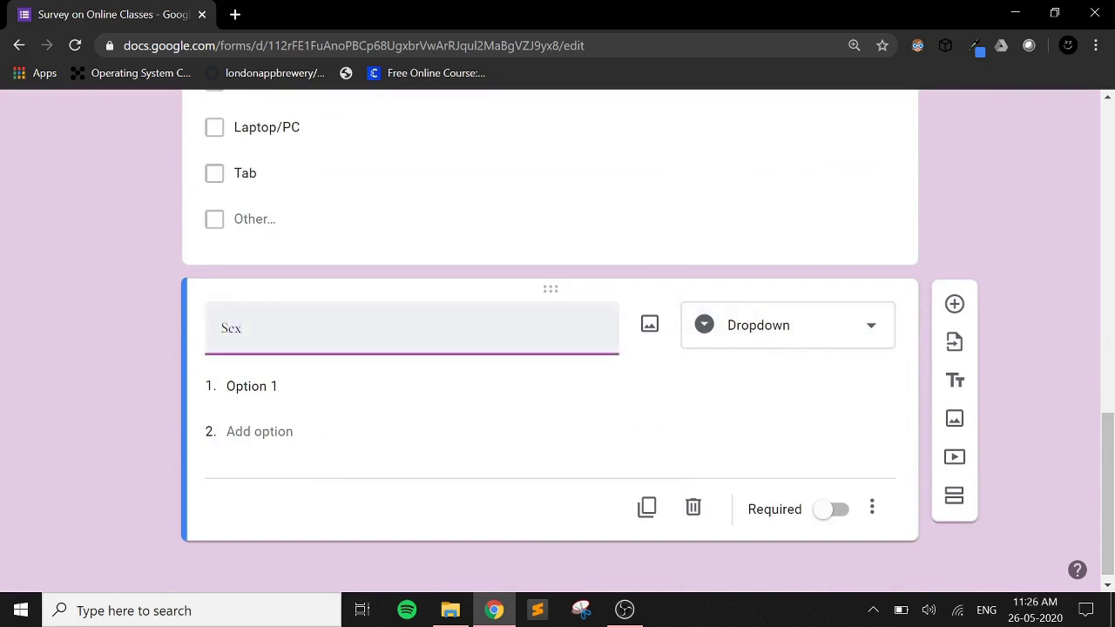
# Enter Male, Female and Others as the choices of the Sex question
pyautogui.click(533, 424)
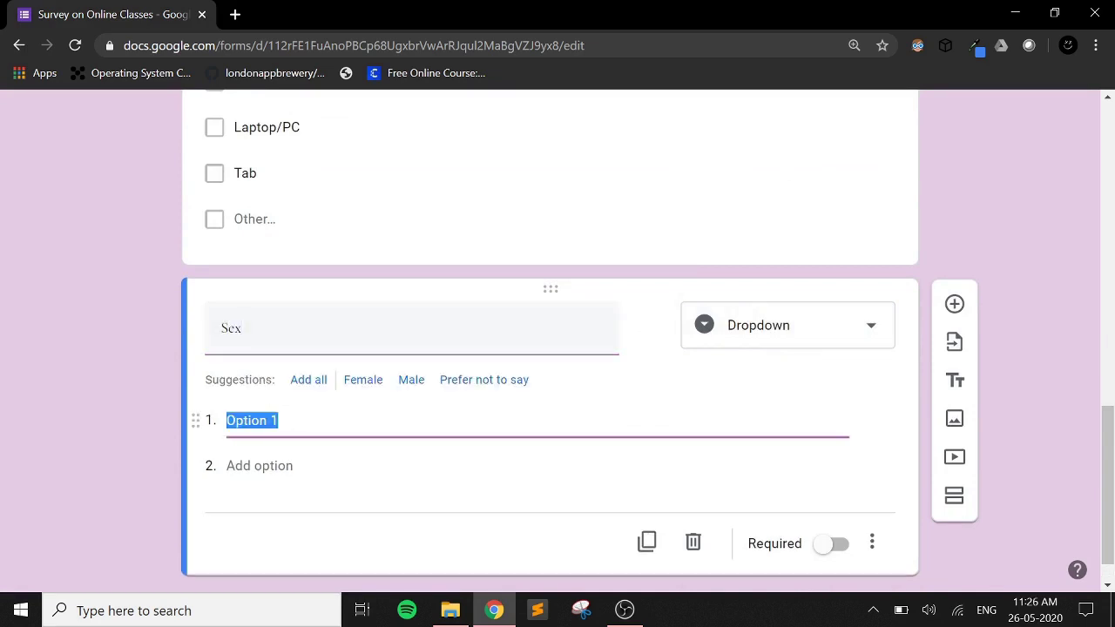
pyautogui.write('Male')
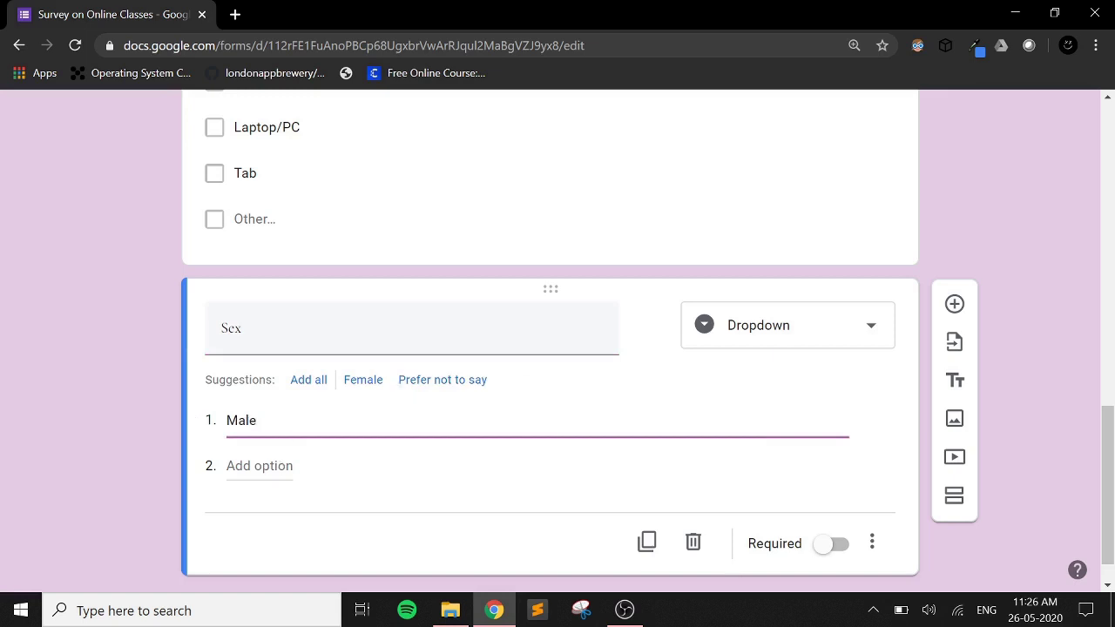
pyautogui.press('Tab')
pyautogui.write('Female')
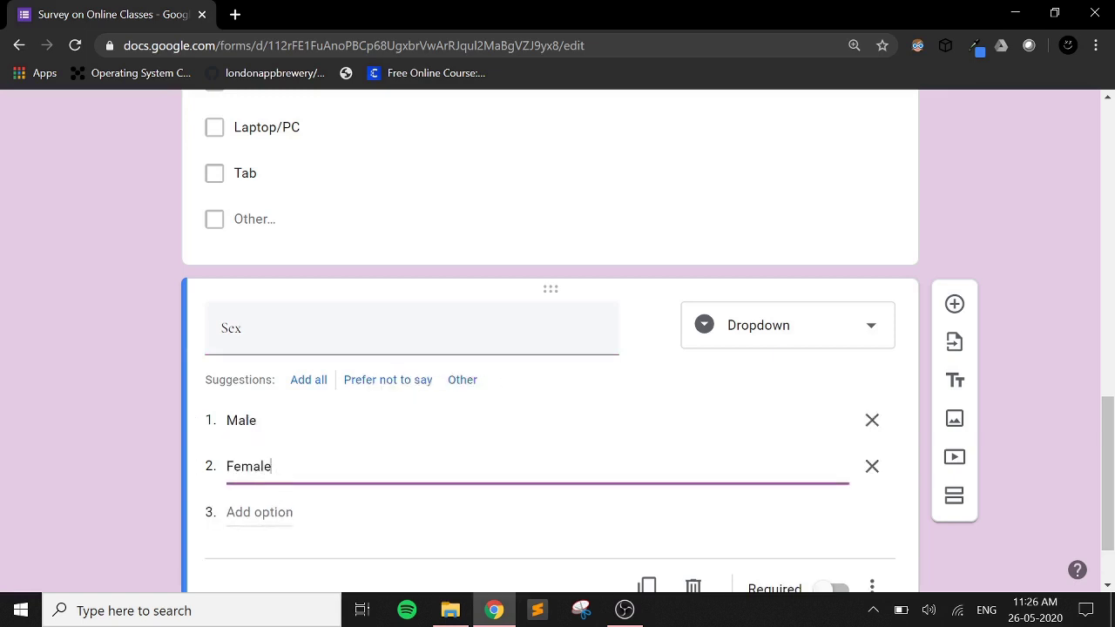
pyautogui.press('Return')
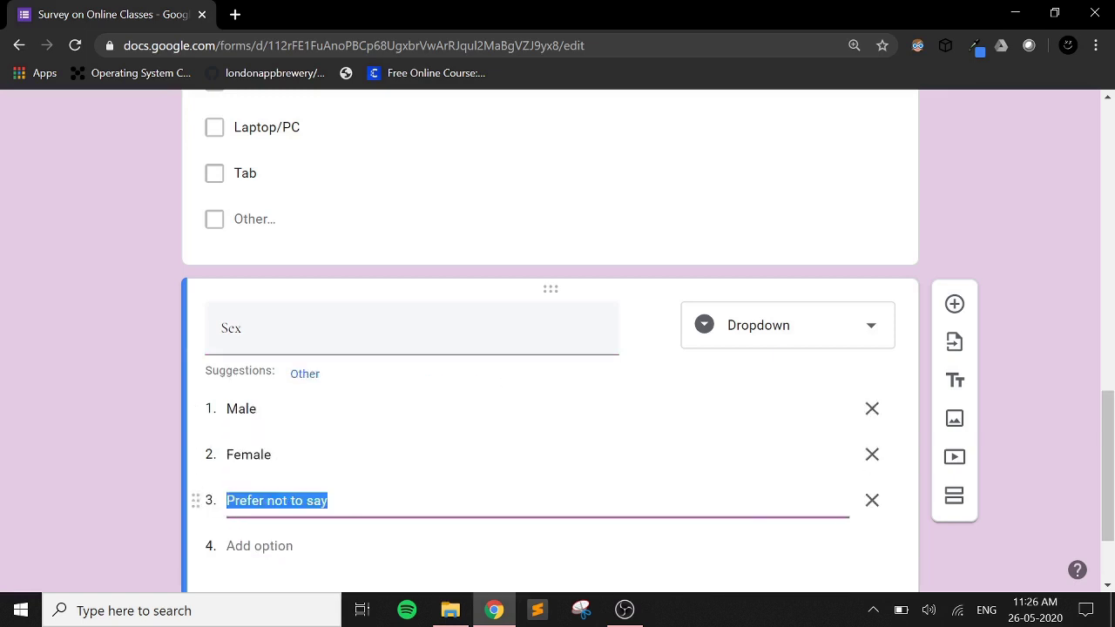
pyautogui.write('Others')
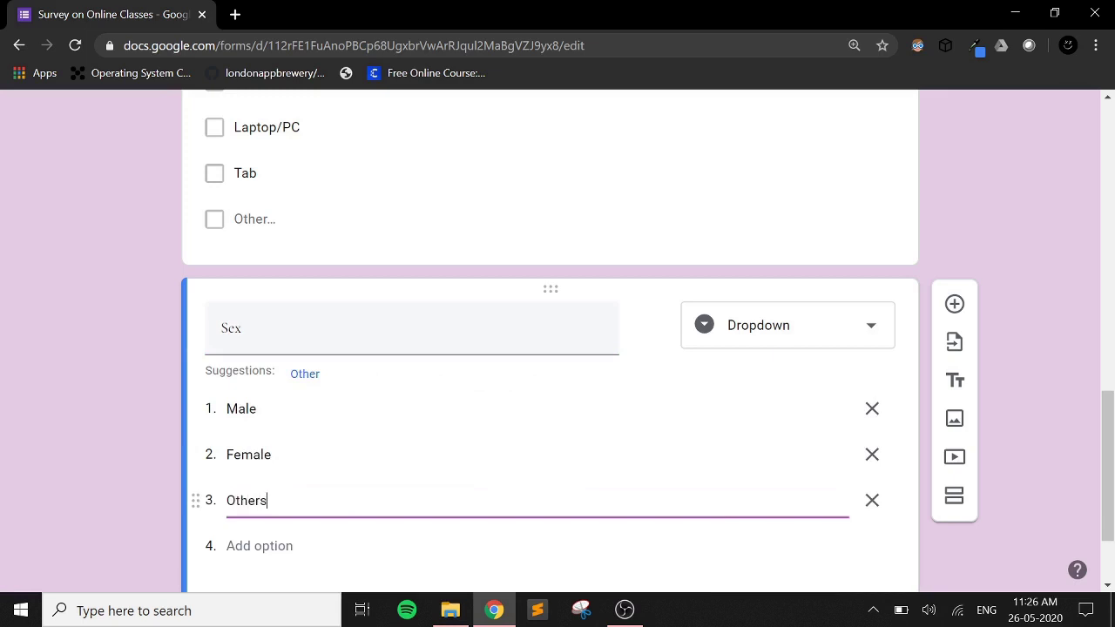
pyautogui.click(1018, 463)
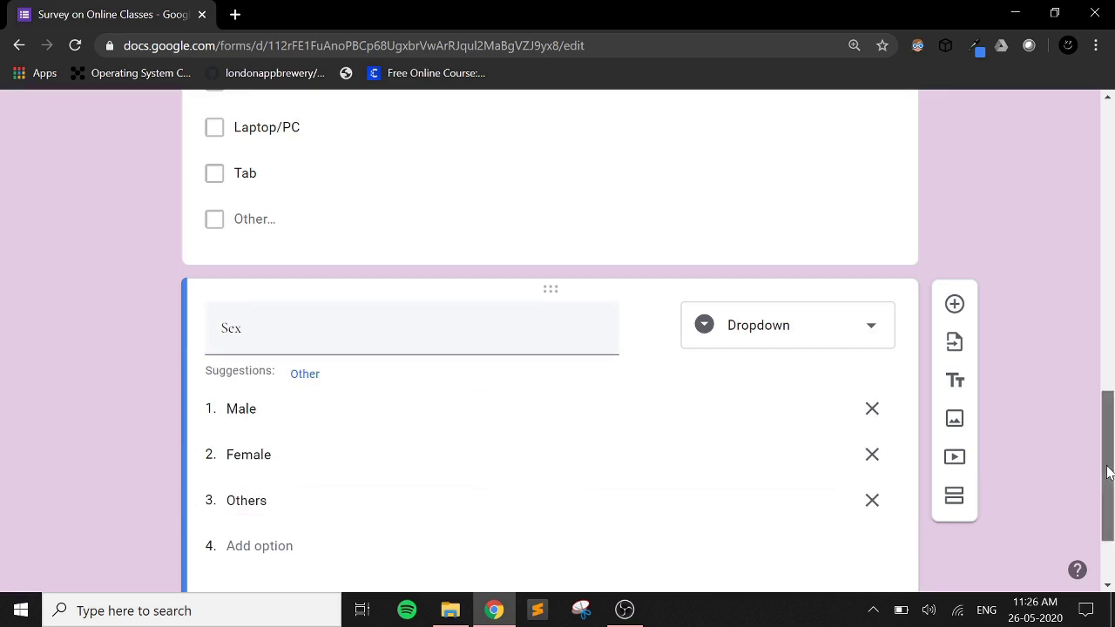
# Add a linear scale question titled "Is online teaching equivalent to classroom teaching?" below the Sex question
pyautogui.moveTo(1108, 471); pyautogui.dragTo(1107, 510)
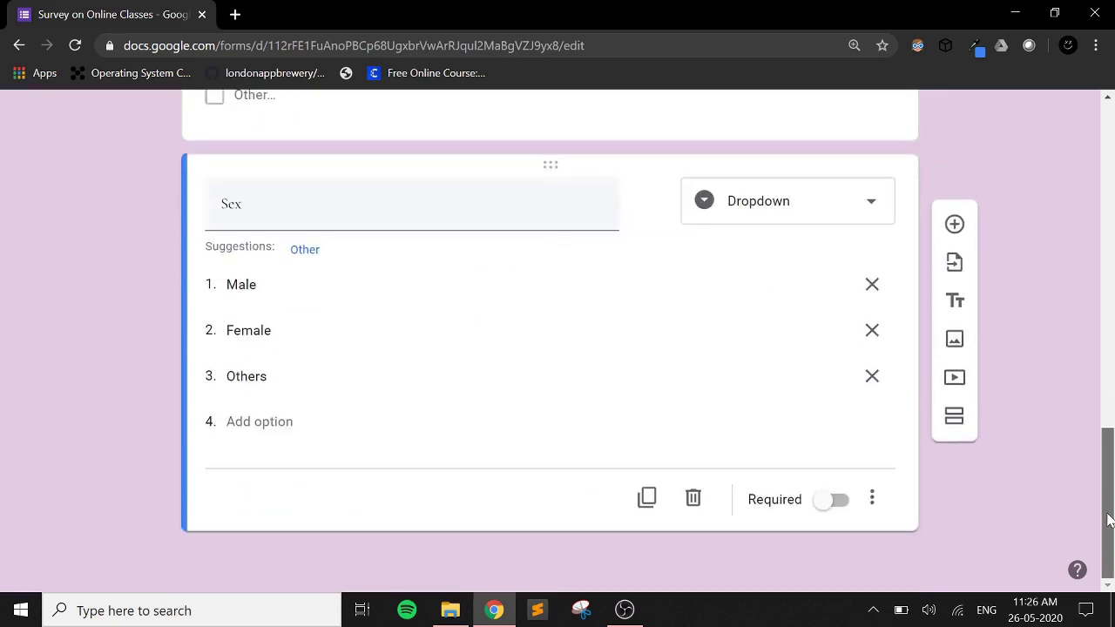
pyautogui.click(951, 232)
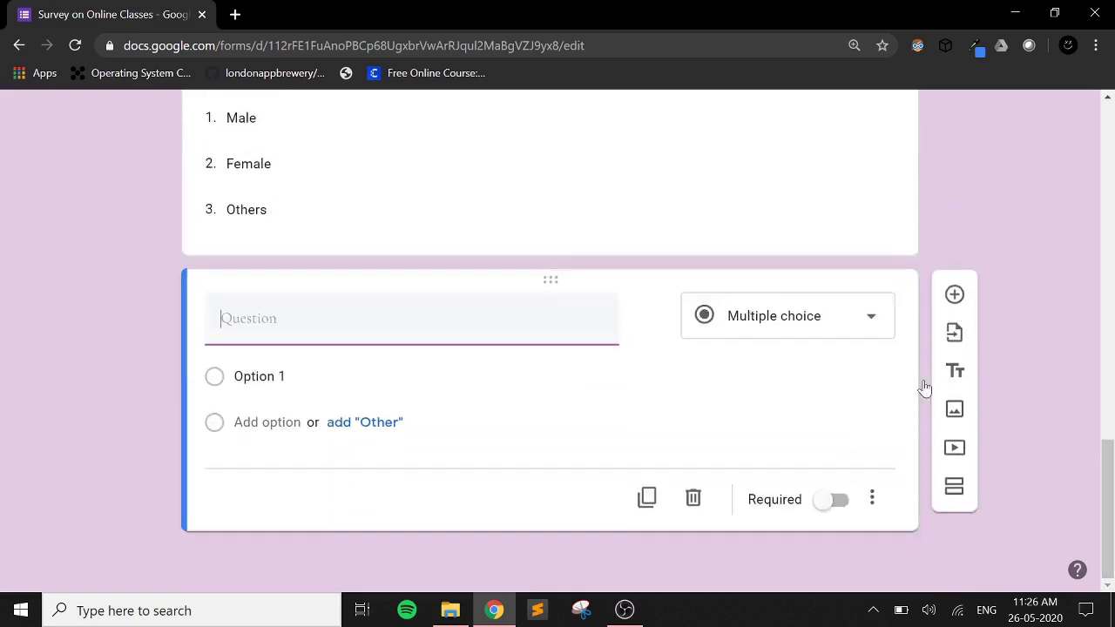
pyautogui.click(826, 335)
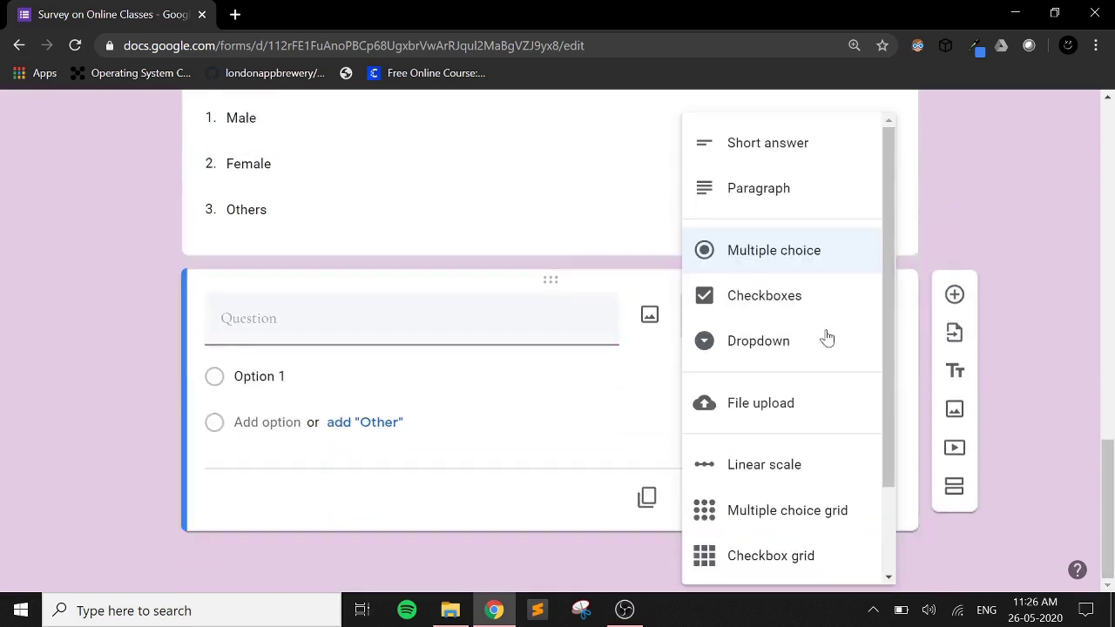
pyautogui.click(806, 460)
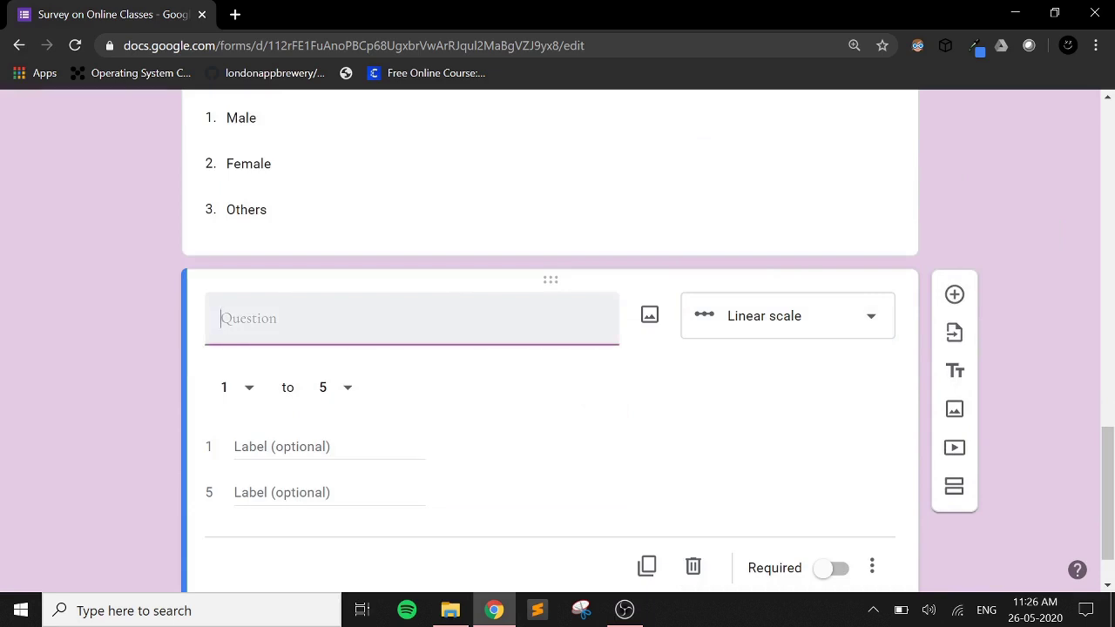
pyautogui.write('I')
pyautogui.press('BackSpace')
pyautogui.write('Is online teaching')
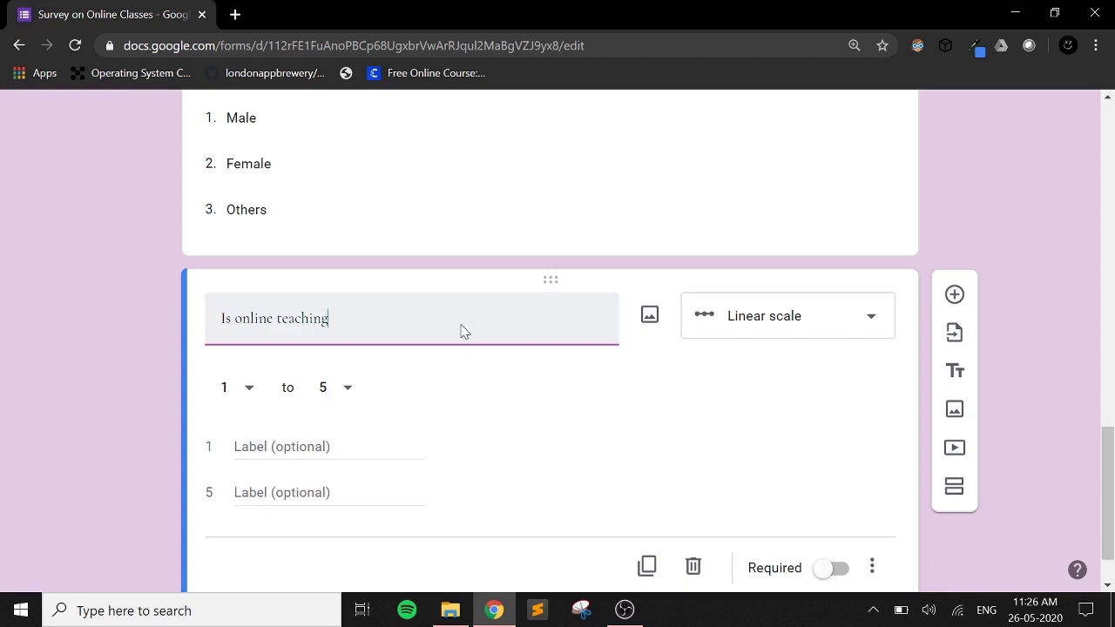
pyautogui.write(' equivalent to classroo')
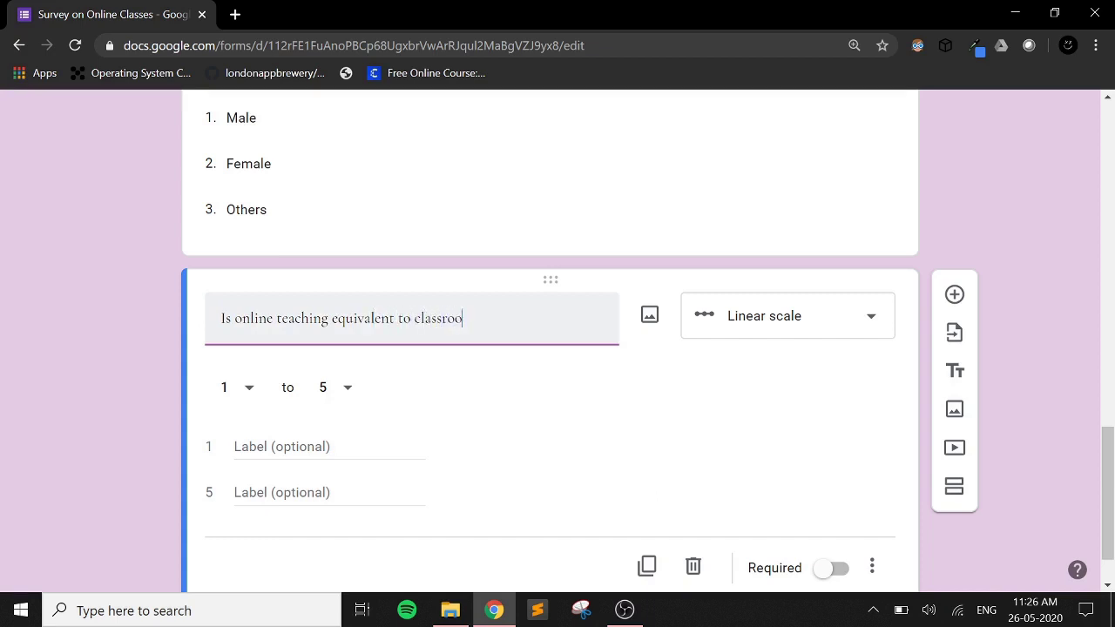
pyautogui.write('m teaching?')
# Set the linear scale to run from 1 to 7, labelling 1 "Strongly disagree" and 7 "Strongly agree"
pyautogui.click(359, 444)
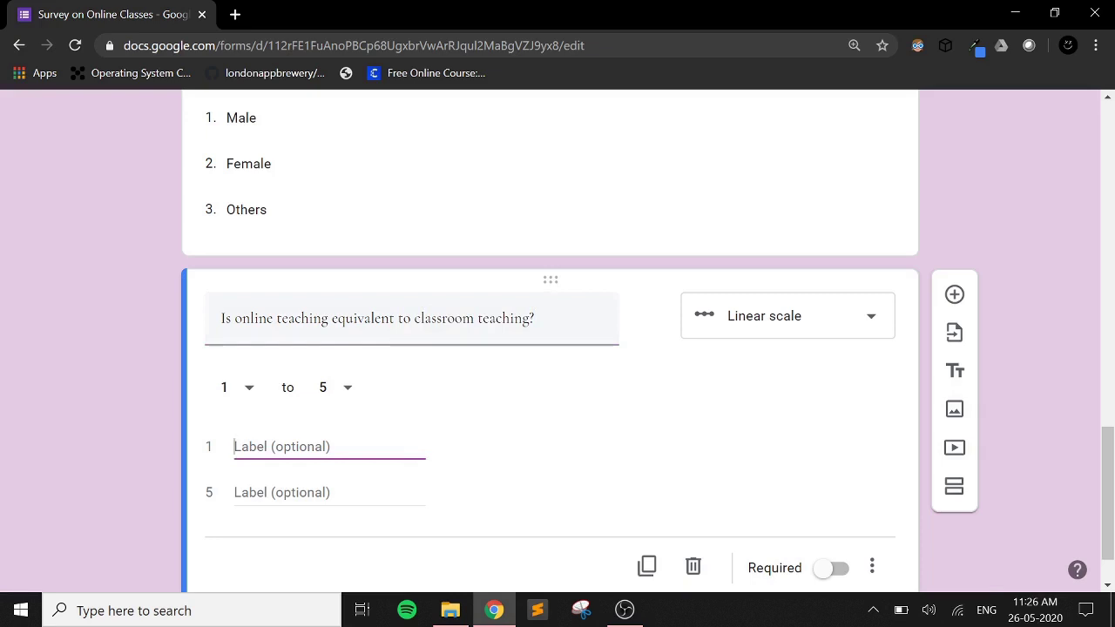
pyautogui.click(346, 393)
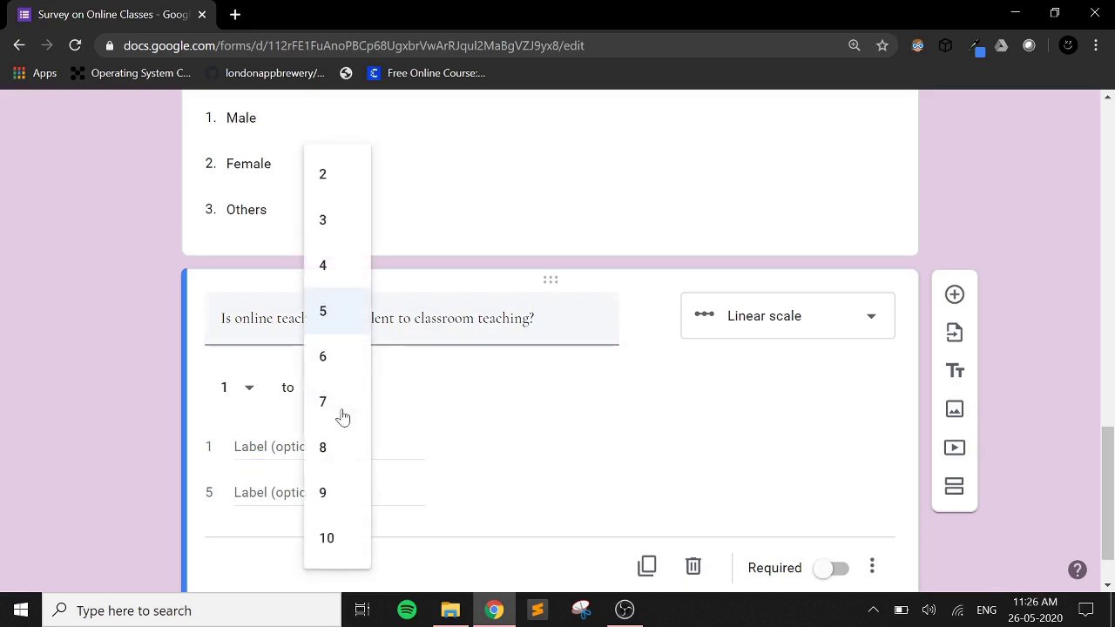
pyautogui.click(338, 409)
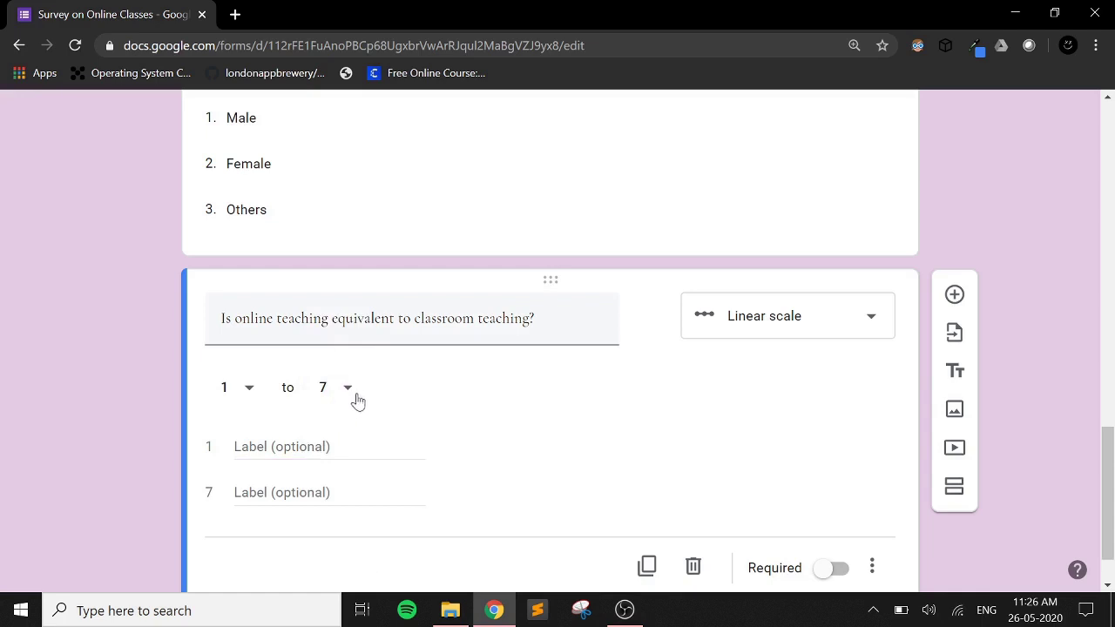
pyautogui.click(342, 447)
pyautogui.write('Stron')
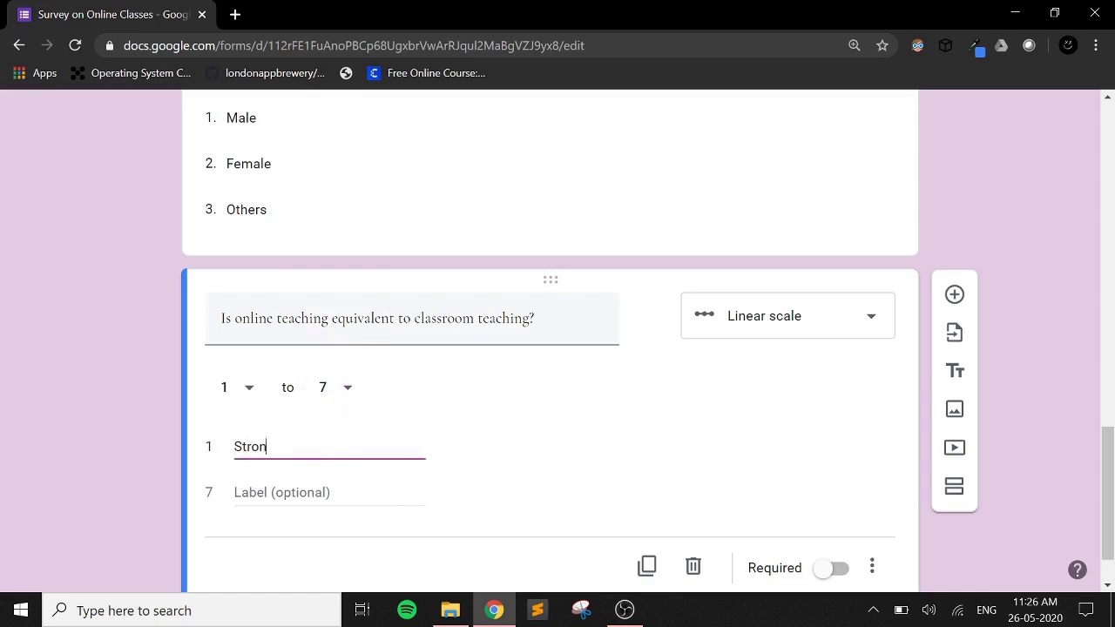
pyautogui.write('gly disagree')
pyautogui.click(281, 492)
pyautogui.write('Stro')
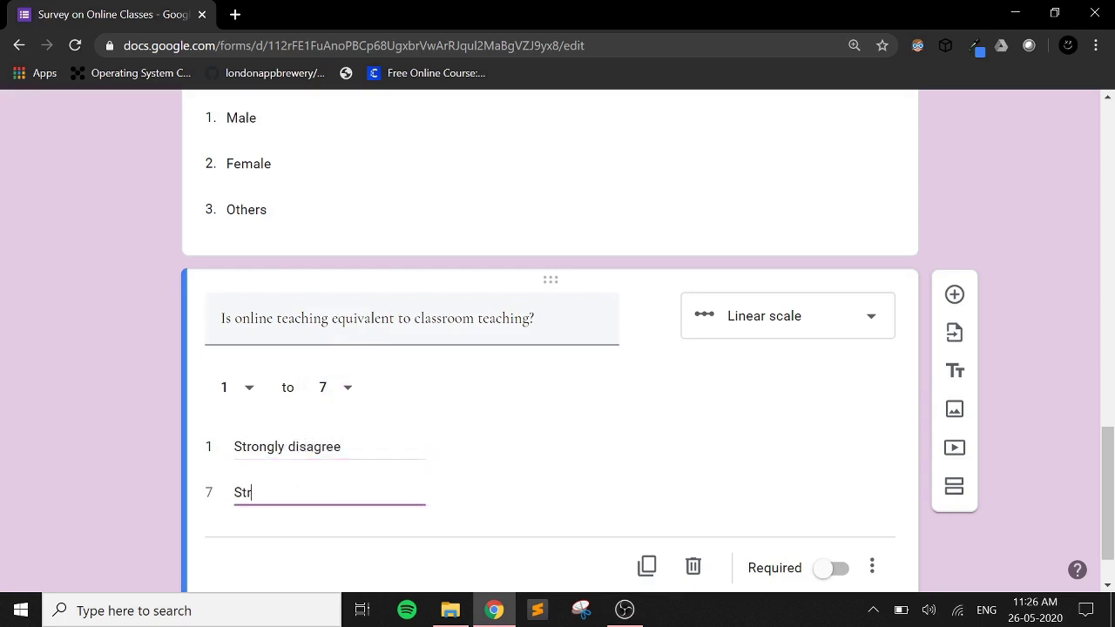
pyautogui.write('ngly agree')
pyautogui.scroll(-1, 1106, 488)
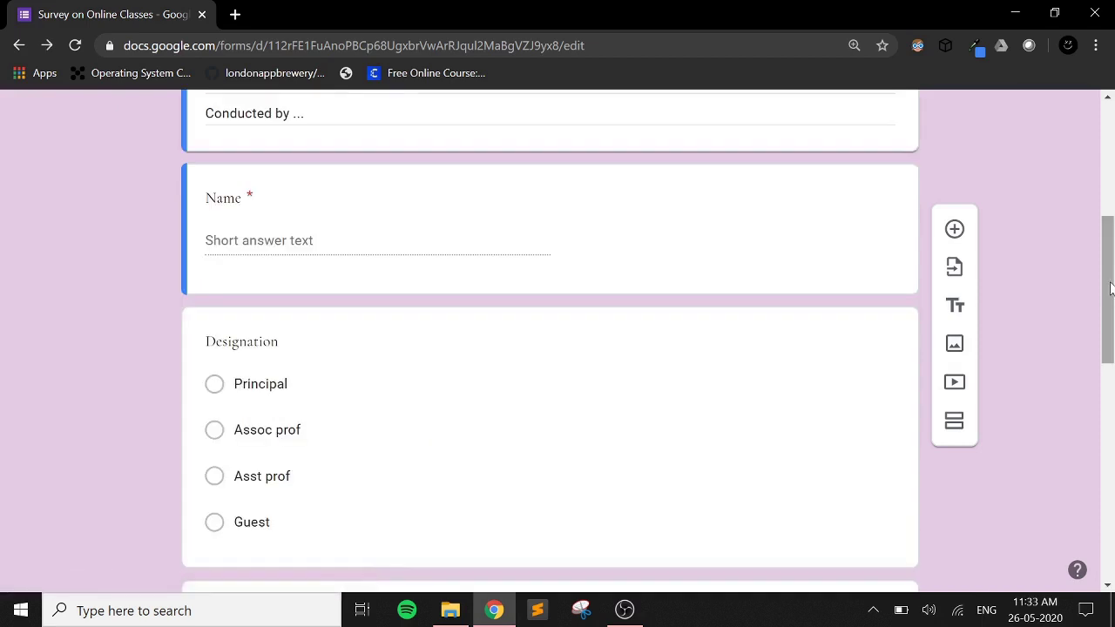
# Move the Devices available question above the Designation question
pyautogui.moveTo(1111, 287); pyautogui.dragTo(1111, 353)
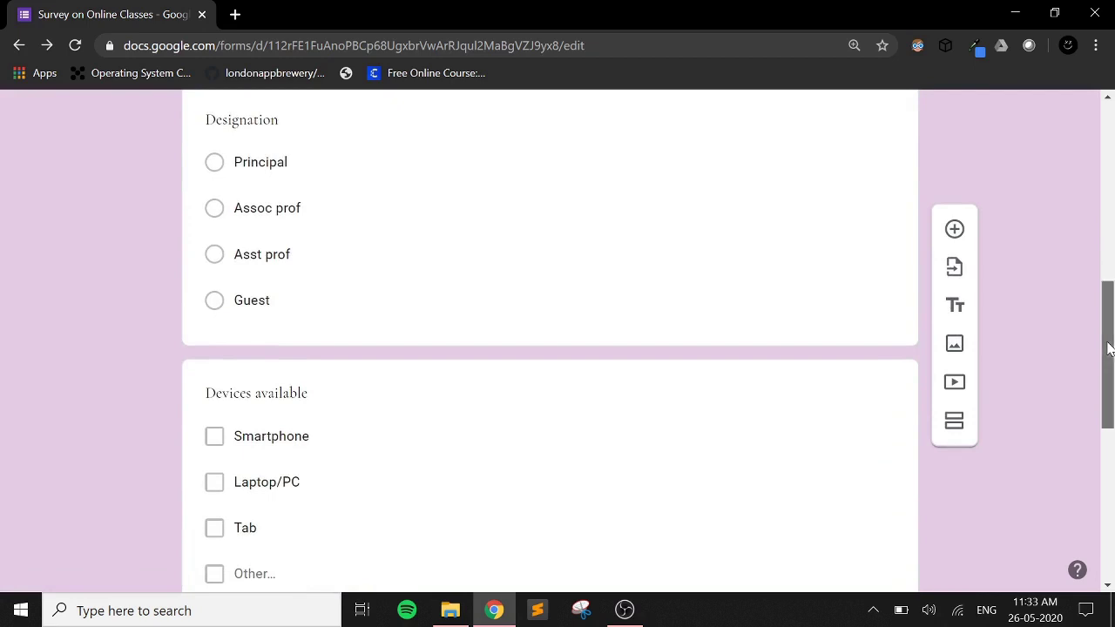
pyautogui.scroll(1, 1106, 344)
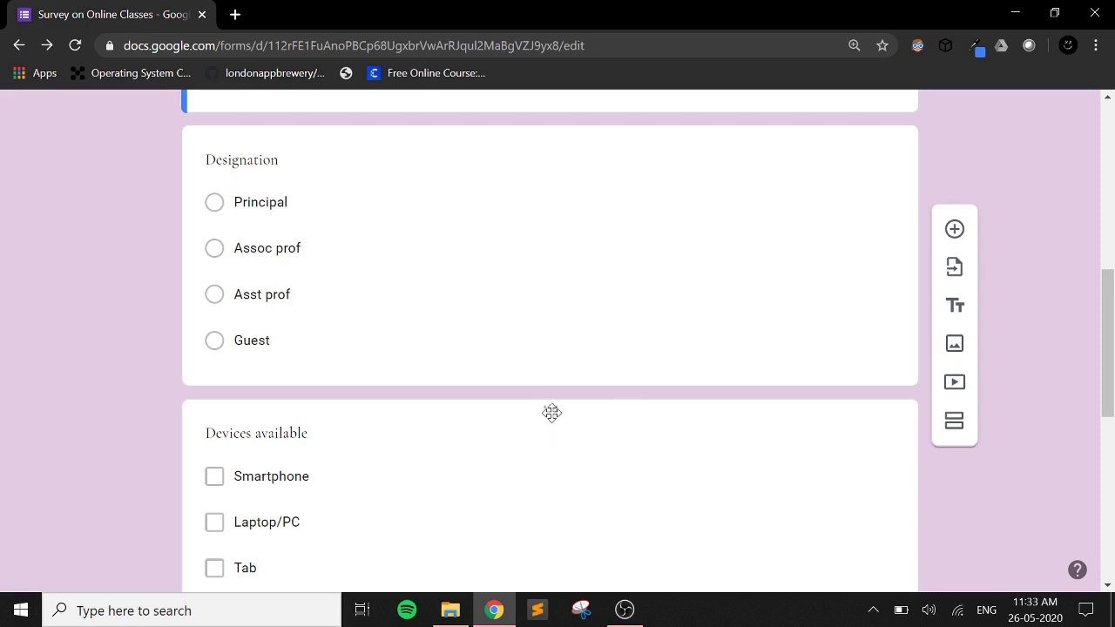
pyautogui.moveTo(551, 413); pyautogui.dragTo(550, 364)
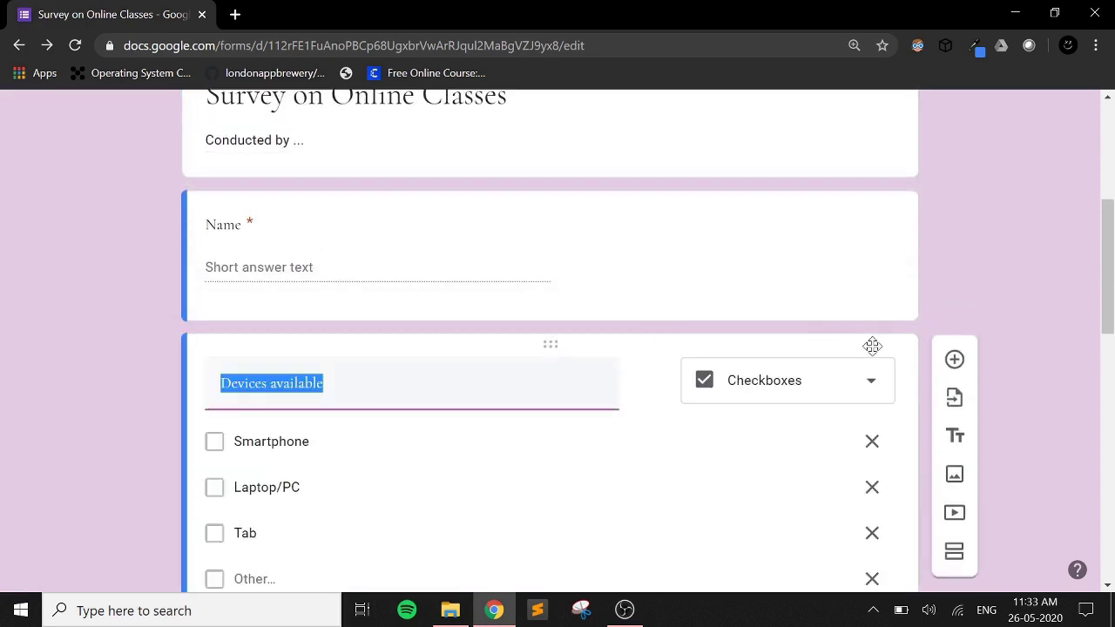
pyautogui.moveTo(1109, 300); pyautogui.dragTo(1104, 353)
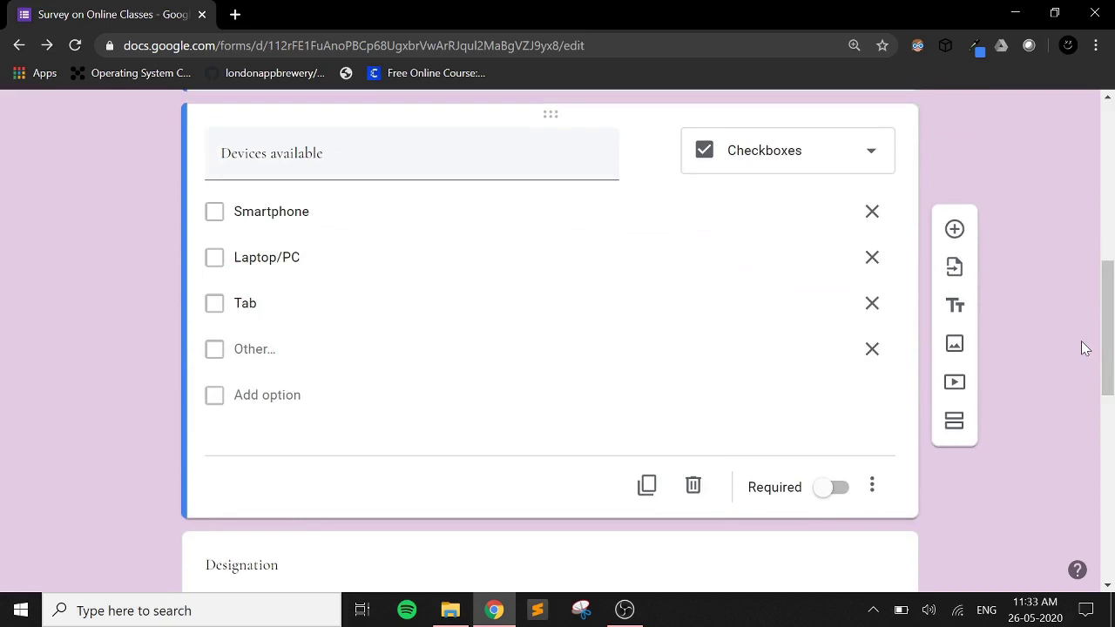
# Examine the form's general settings for email collection, response limits and respondent permissions, and close them without saving
pyautogui.moveTo(1106, 348); pyautogui.dragTo(1096, 151)
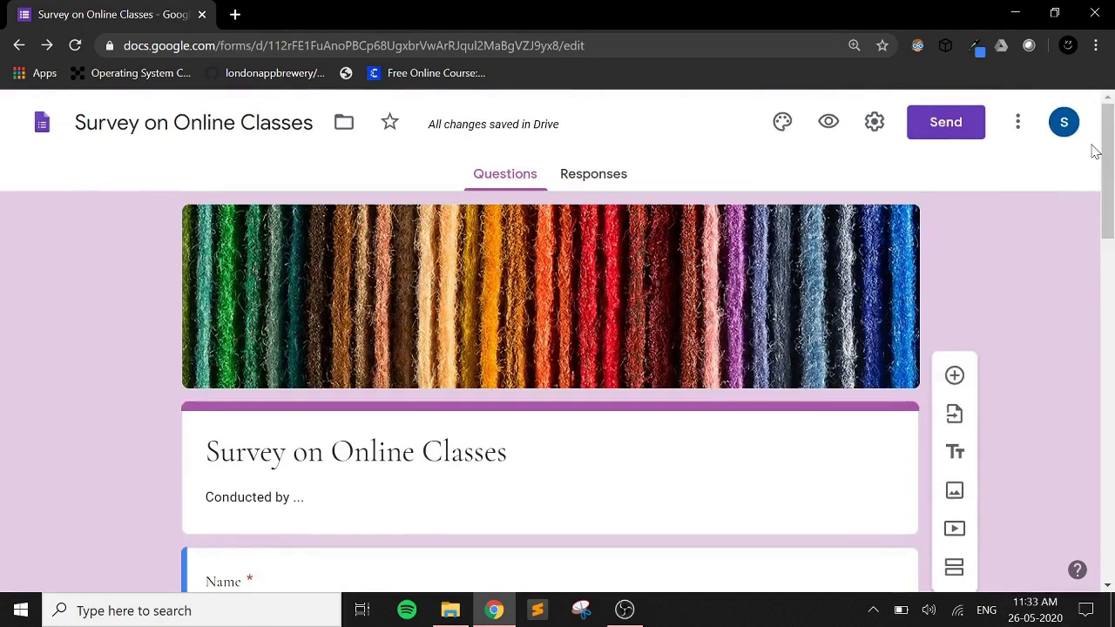
pyautogui.click(875, 122)
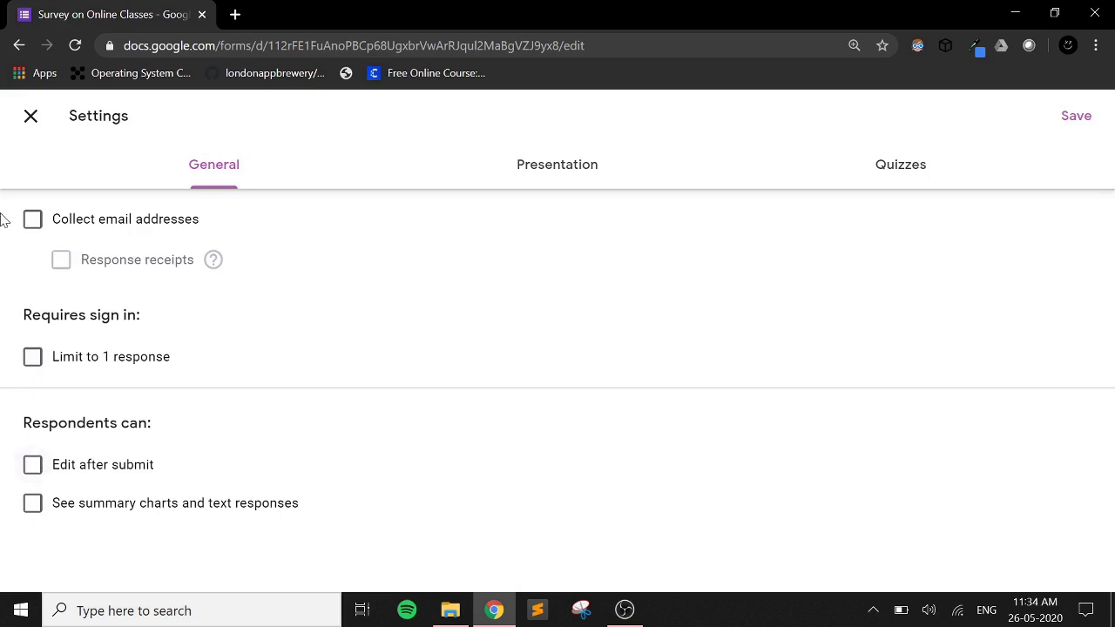
pyautogui.click(27, 129)
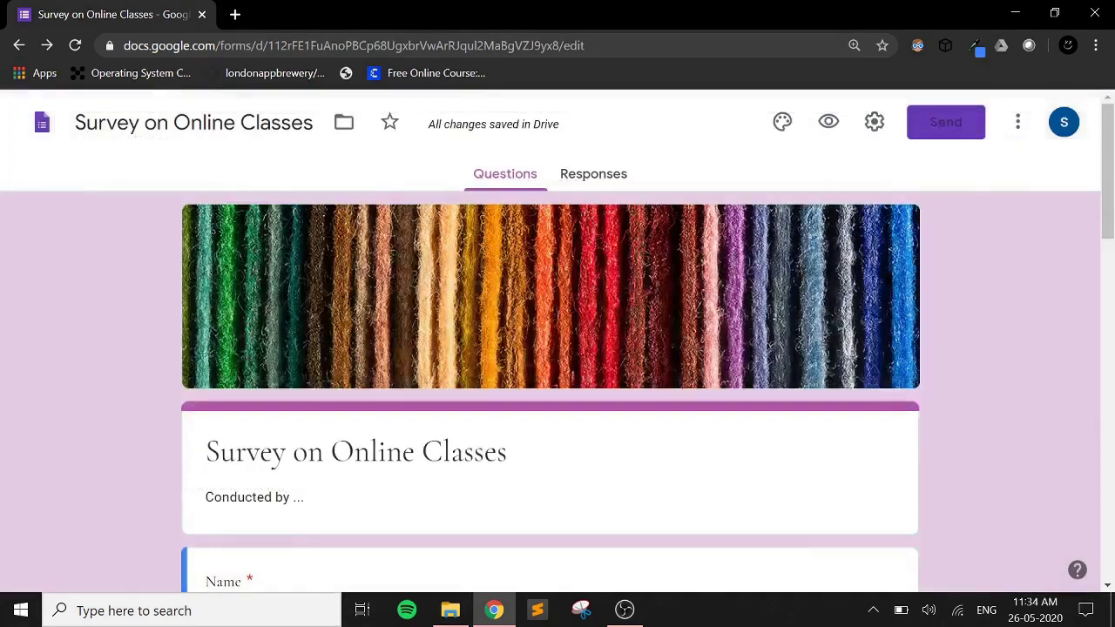
# Try to add a suggested contact as an editor of the form, cancelling before the invitation is sent
pyautogui.click(1017, 124)
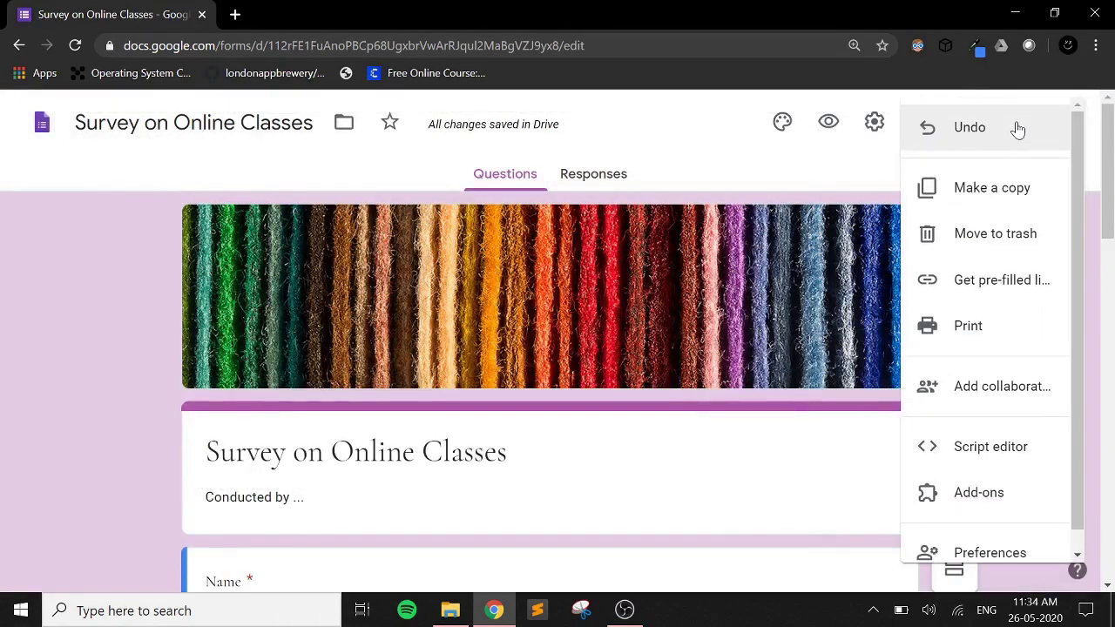
pyautogui.moveTo(1077, 142); pyautogui.dragTo(1080, 165)
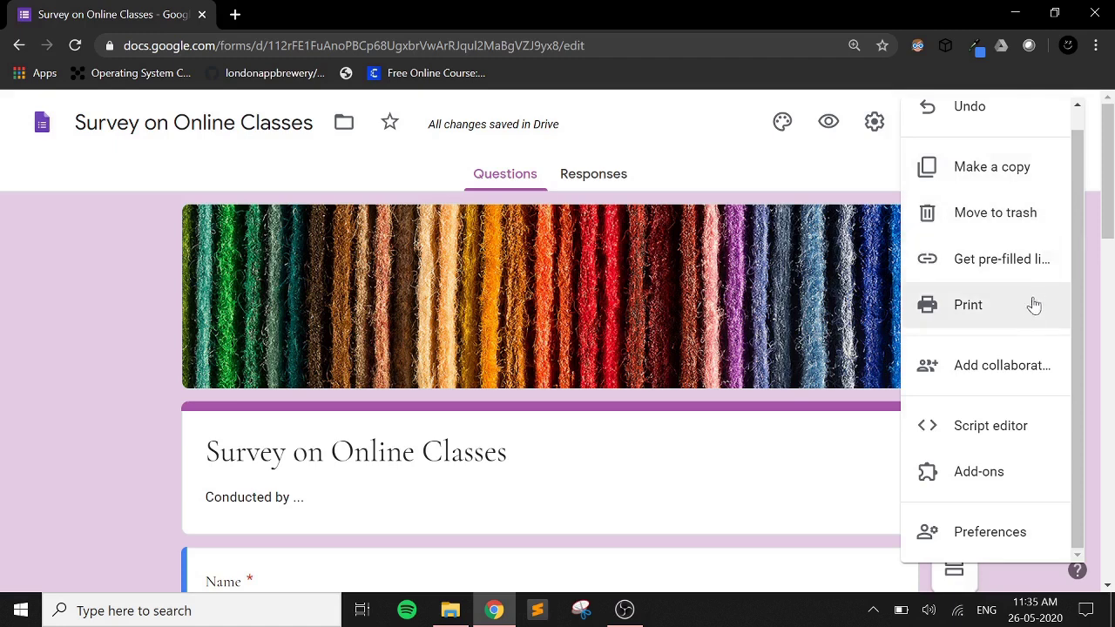
pyautogui.click(1030, 370)
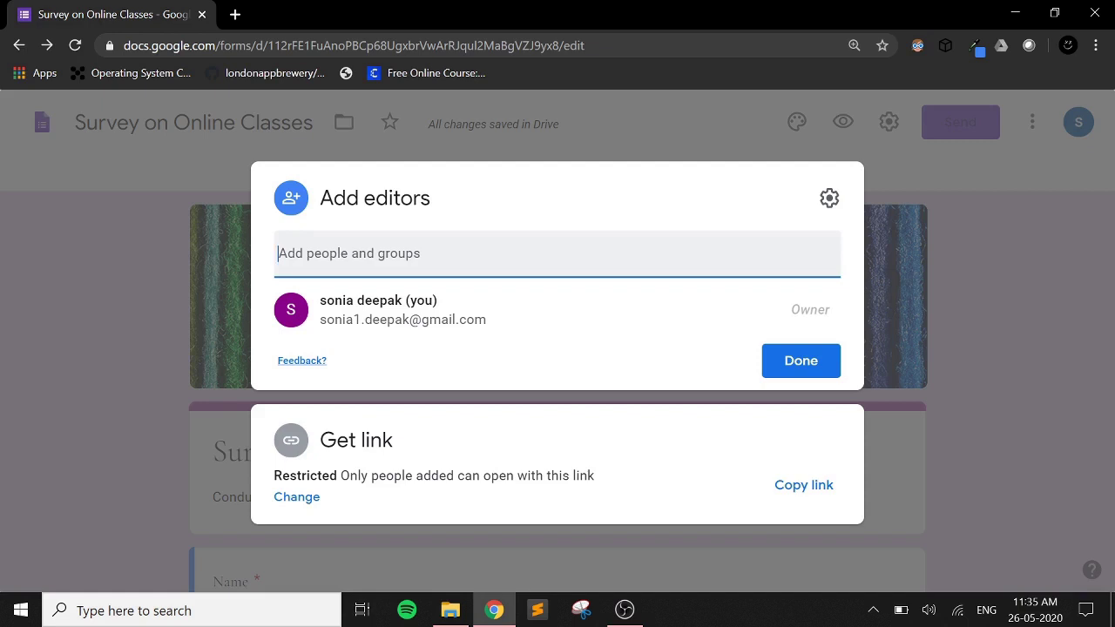
pyautogui.write('d')
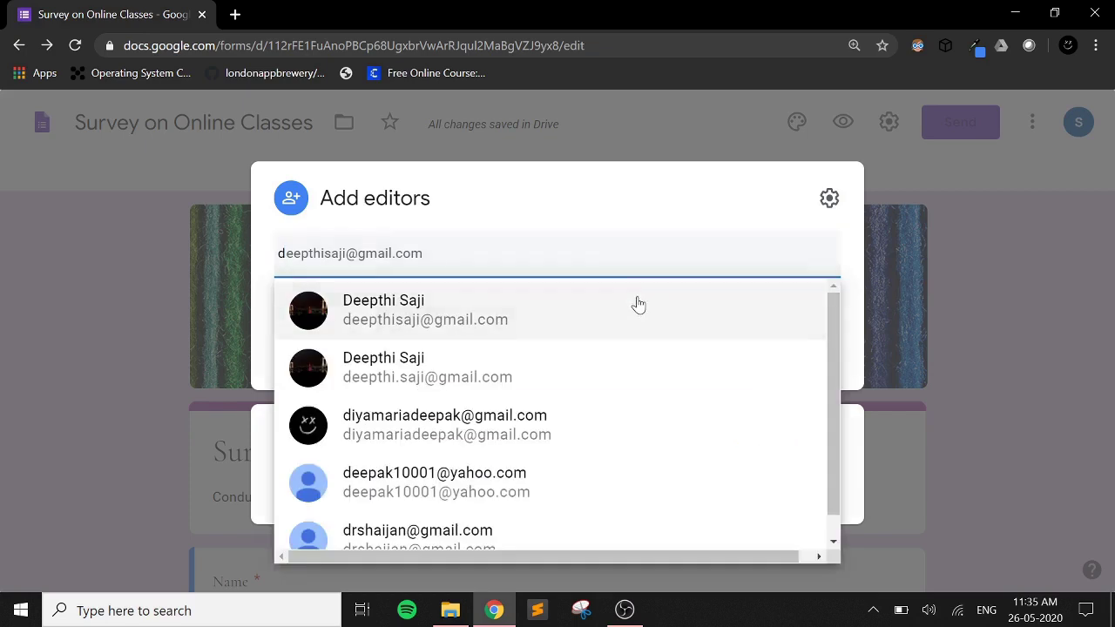
pyautogui.click(635, 299)
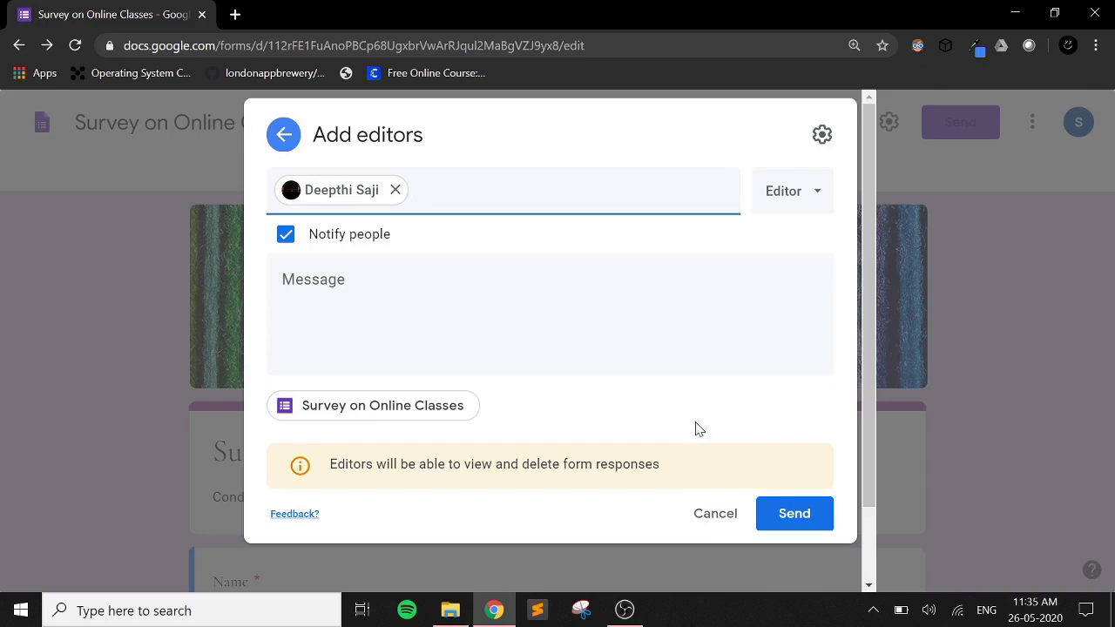
pyautogui.click(708, 516)
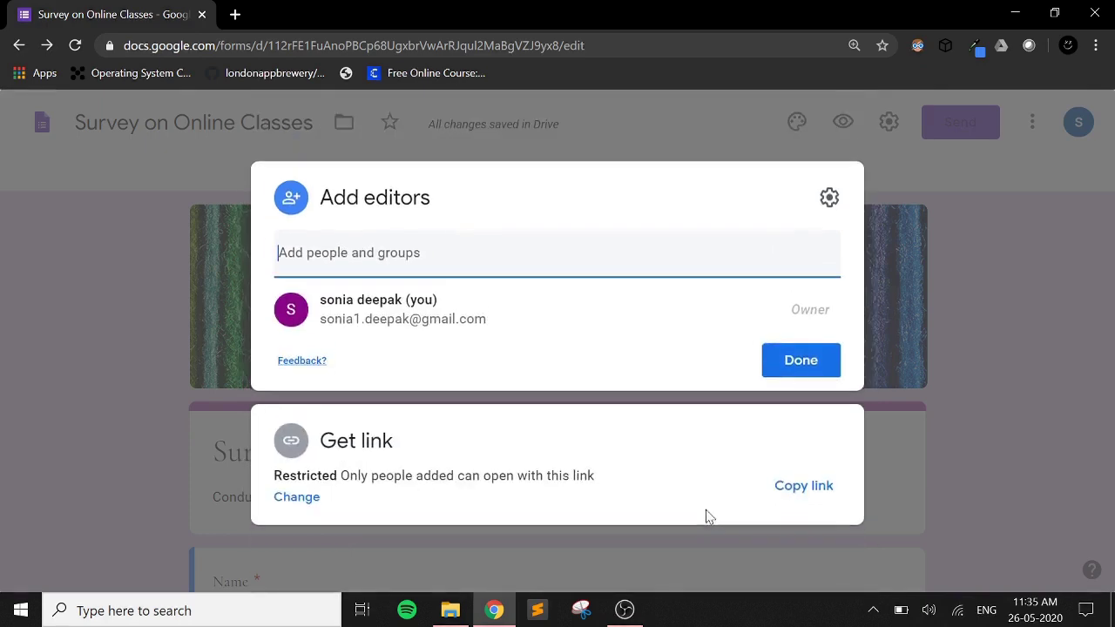
pyautogui.click(975, 331)
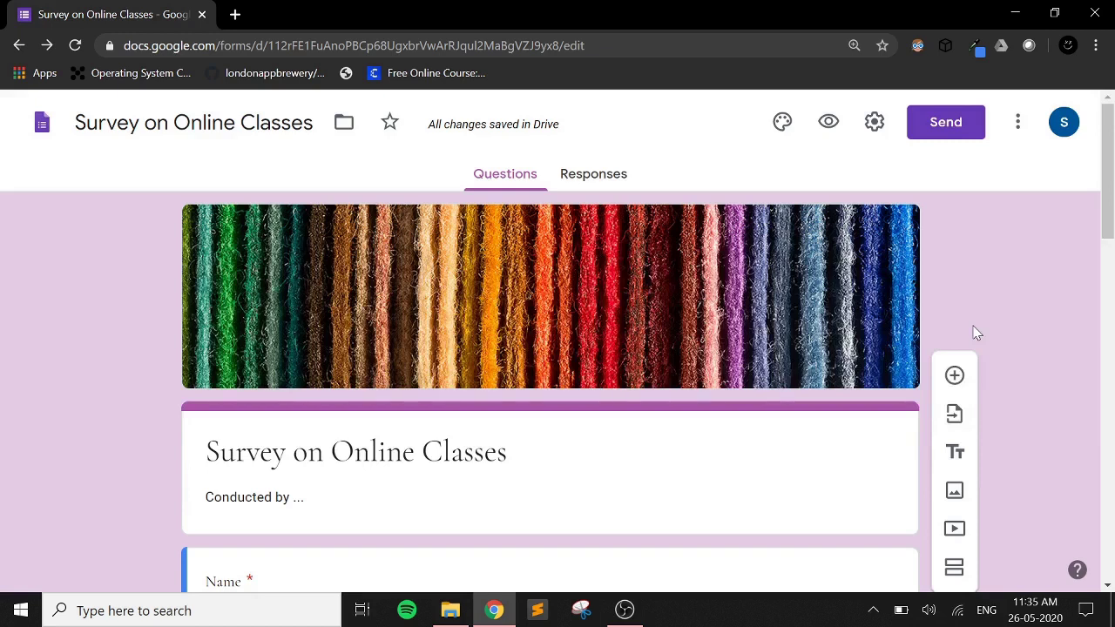
# Open the form preview and answer the Name question with the respondent's name
pyautogui.click(830, 124)
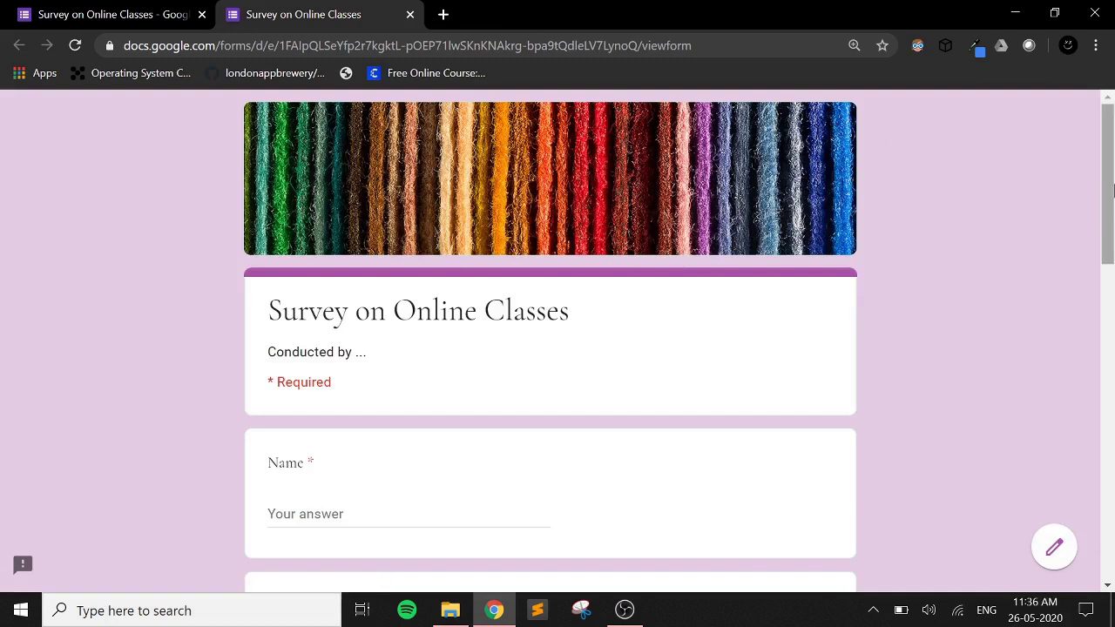
pyautogui.moveTo(1108, 196); pyautogui.dragTo(1103, 262)
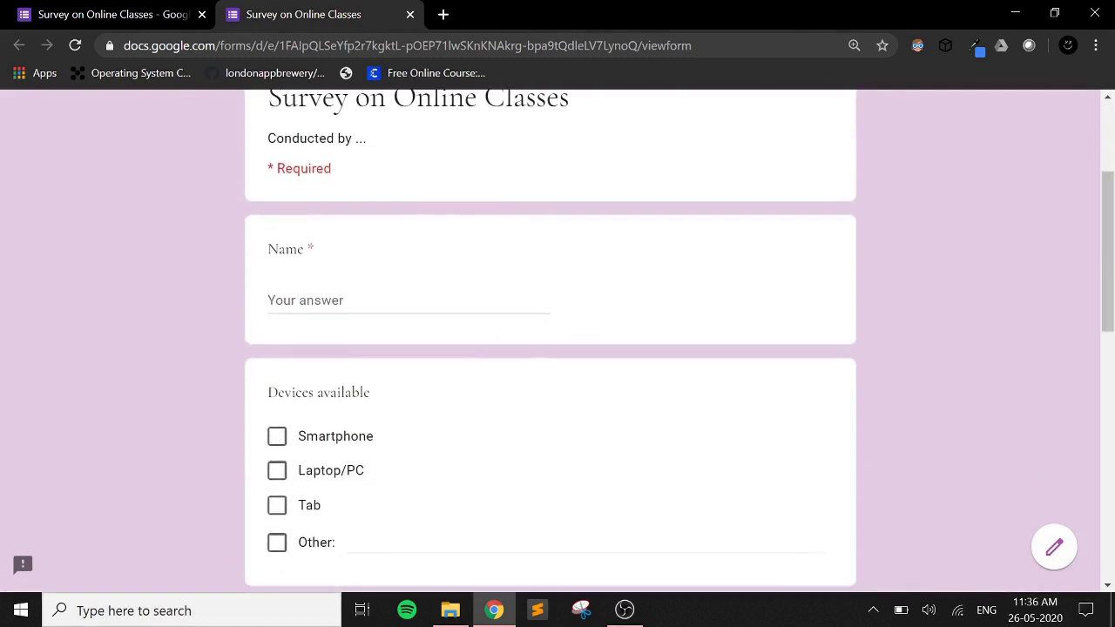
pyautogui.click(410, 301)
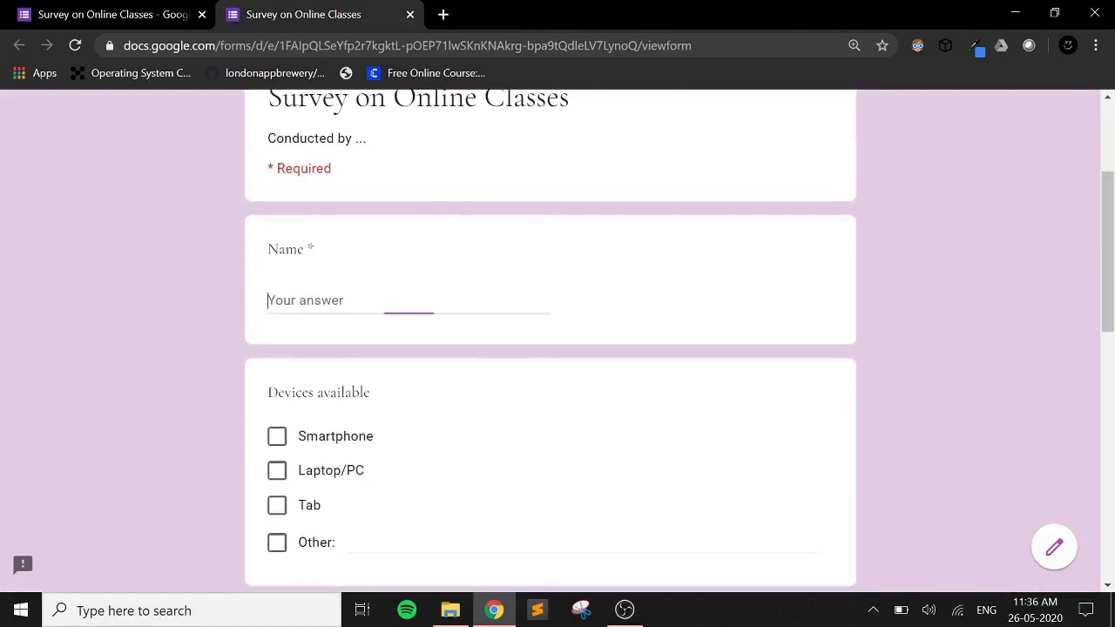
pyautogui.doubleClick(320, 253)
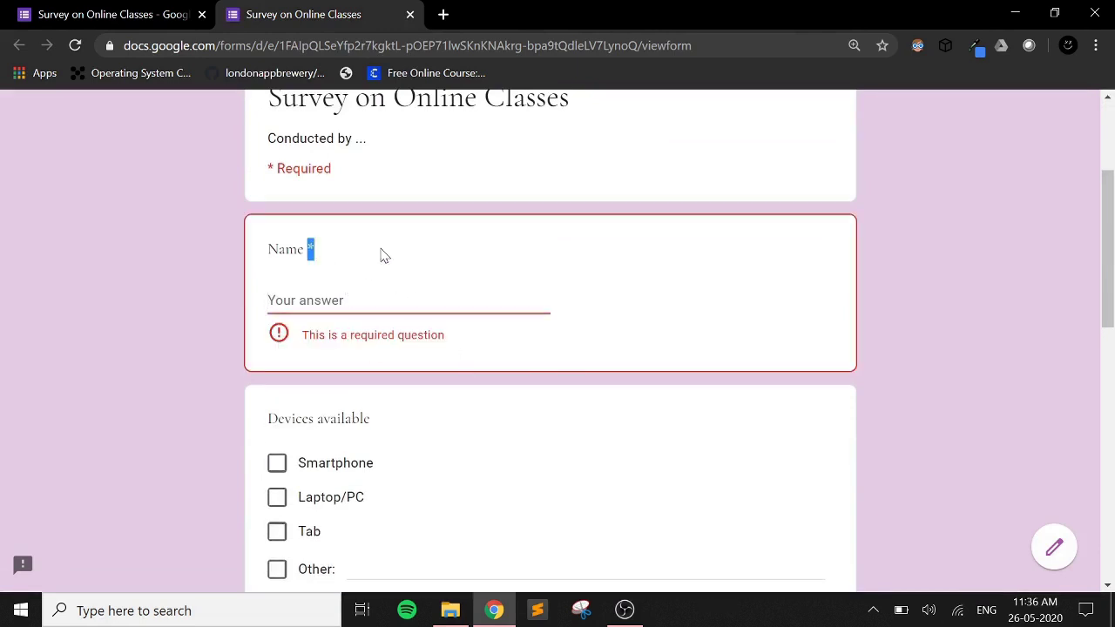
pyautogui.click(381, 295)
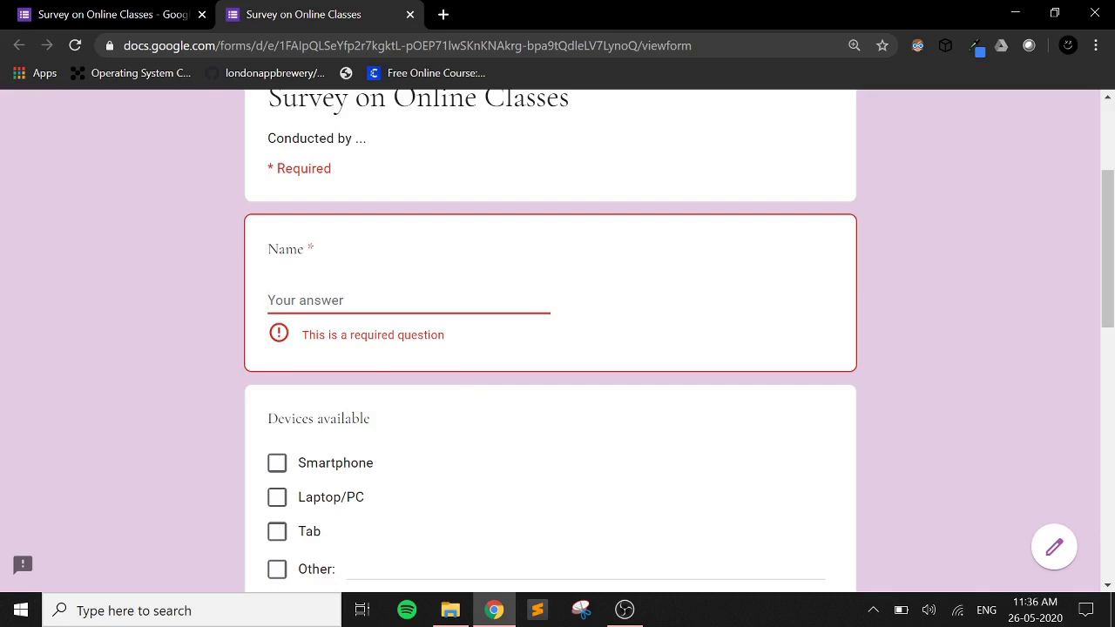
pyautogui.write('Sonia')
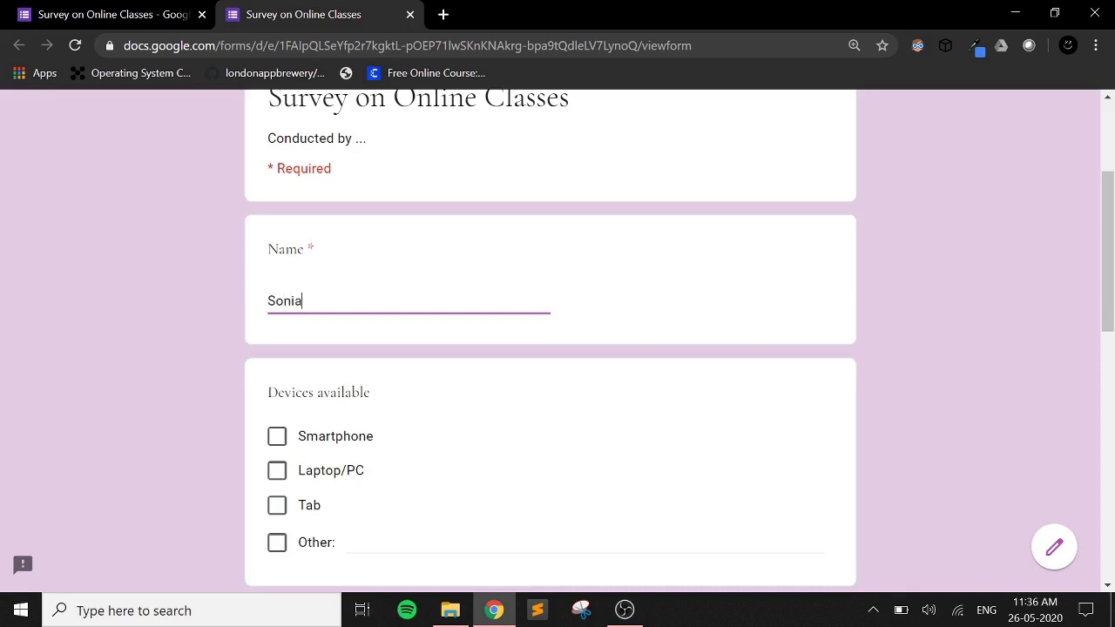
# Mark Smartphone and Laptop/PC as available devices and choose Assoc prof as the designation in the preview
pyautogui.click(277, 440)
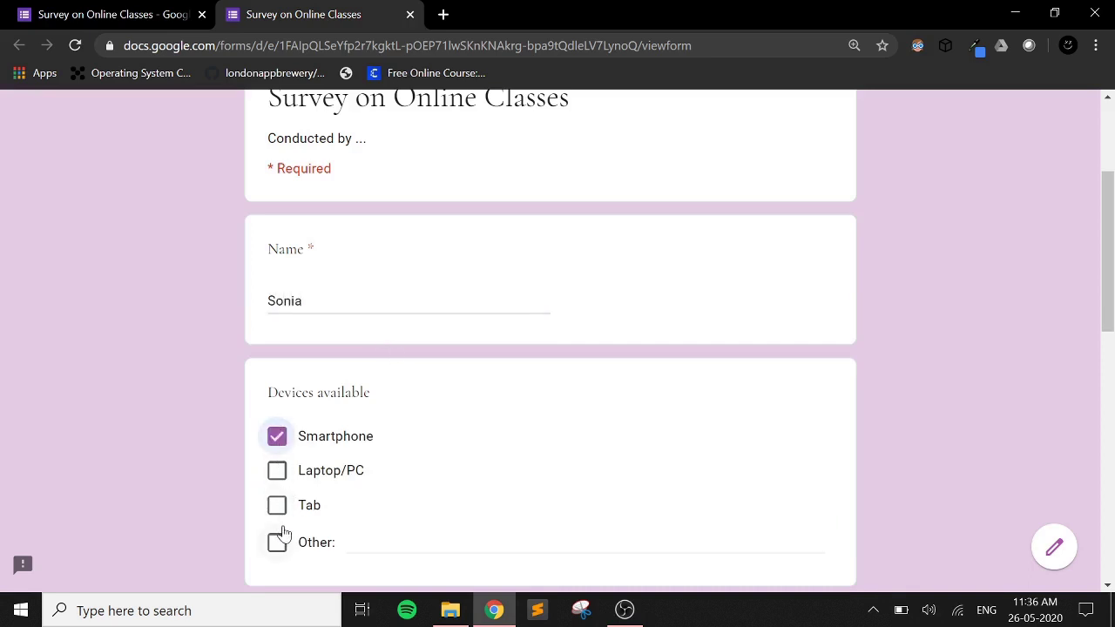
pyautogui.click(277, 471)
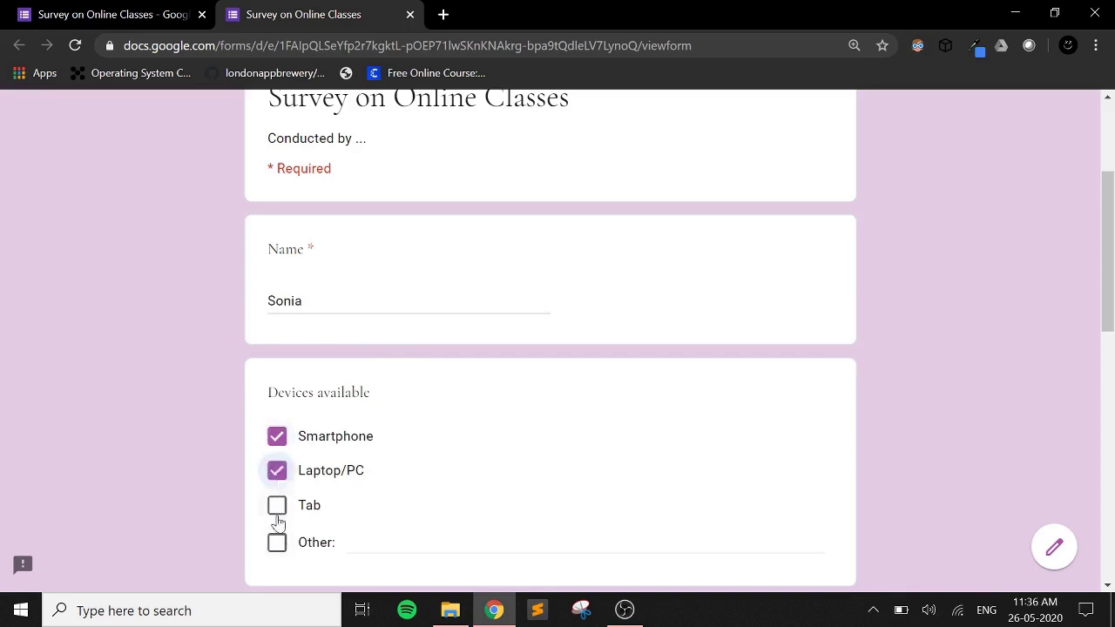
pyautogui.moveTo(1110, 331); pyautogui.dragTo(1110, 450)
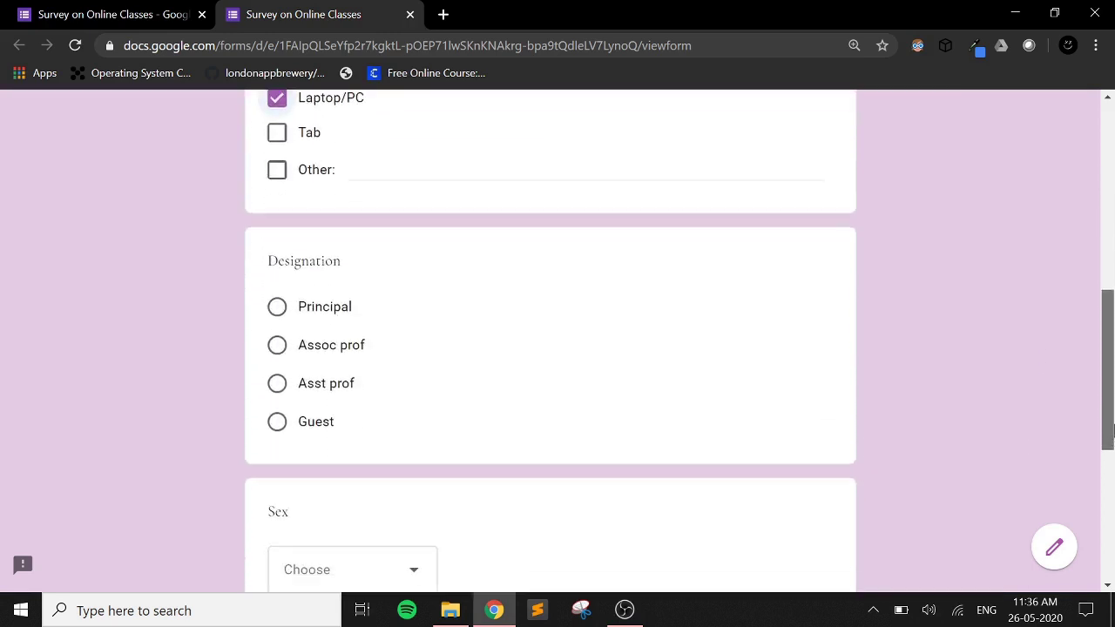
pyautogui.click(278, 348)
# Choose Female as the answer to the Sex question
pyautogui.moveTo(1109, 370); pyautogui.dragTo(1109, 415)
pyautogui.click(405, 426)
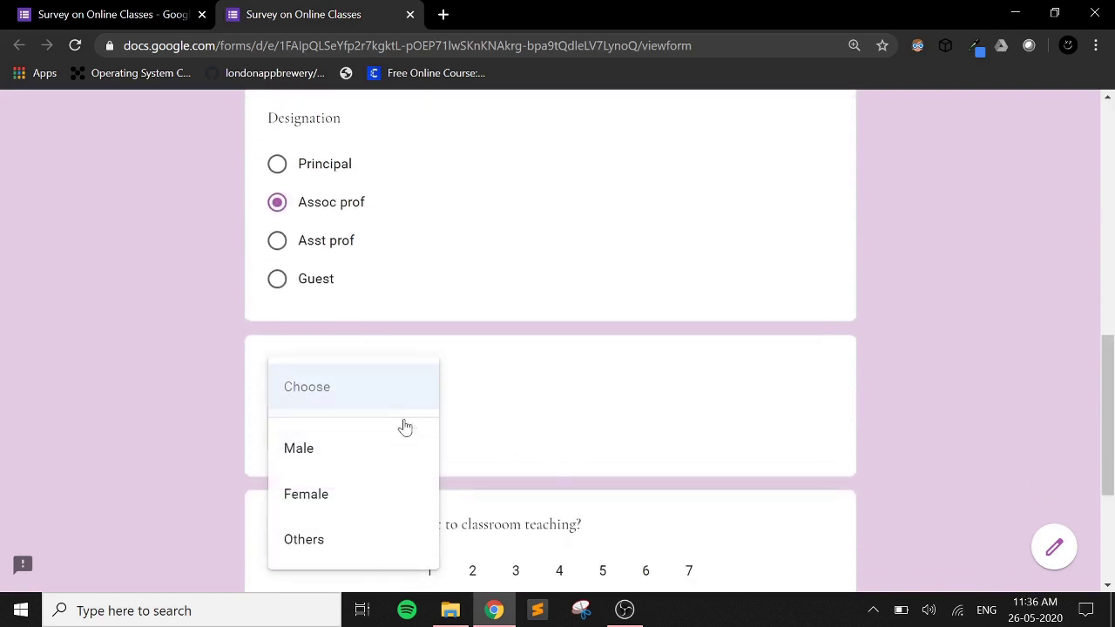
pyautogui.click(384, 493)
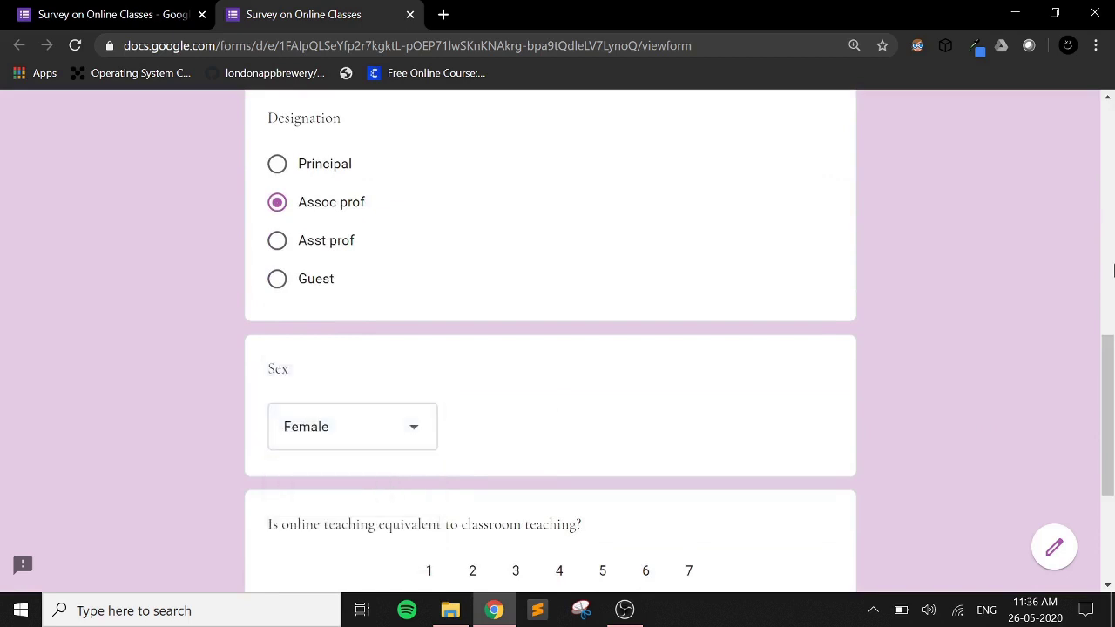
# Rate the online teaching question 6 on the scale and submit the response
pyautogui.scroll(-2, 1112, 398)
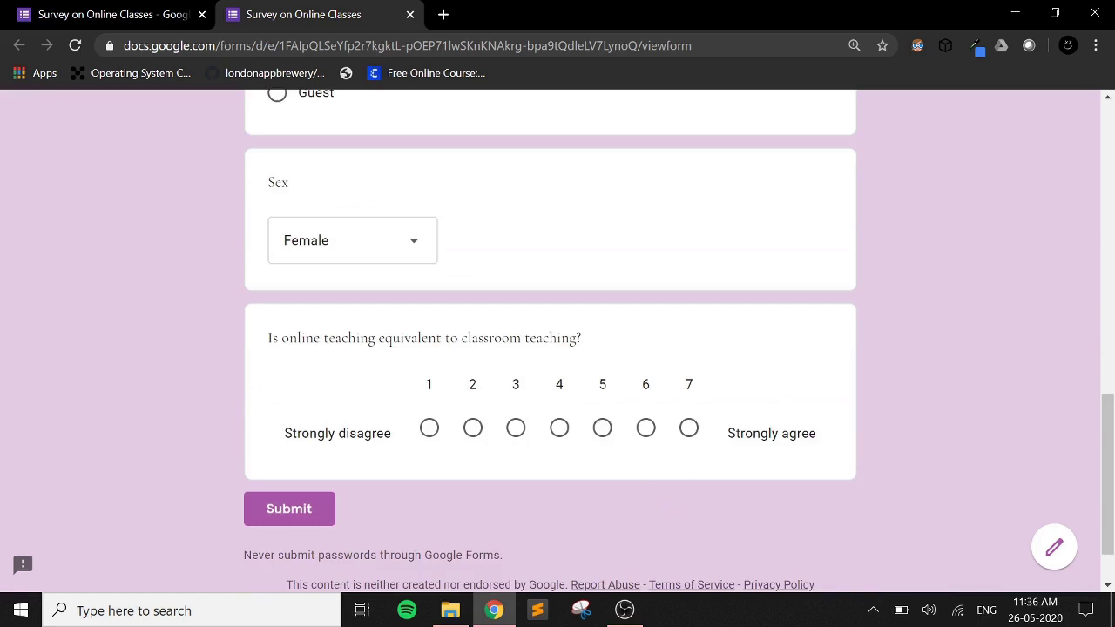
pyautogui.click(645, 430)
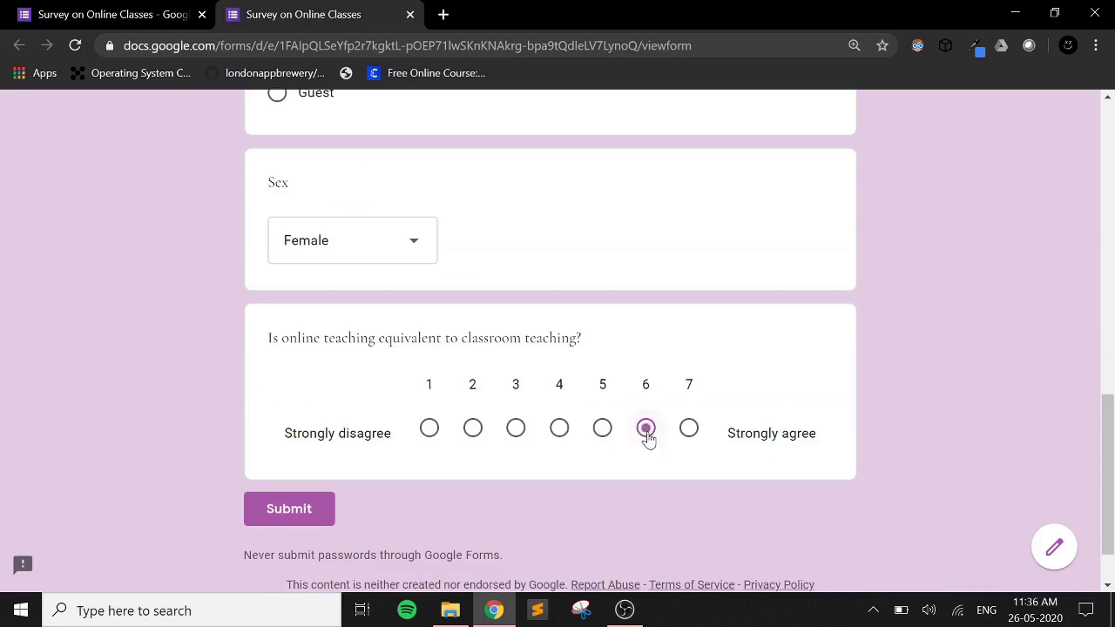
pyautogui.click(320, 511)
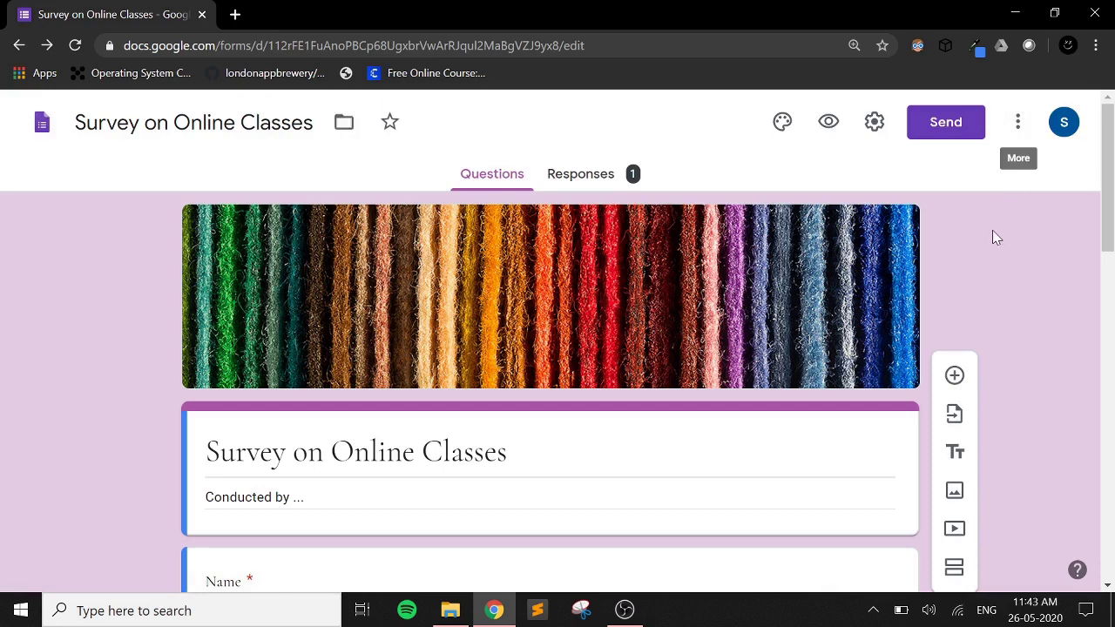
# Prepare to send the form by email to a suggested contact, with the form included in the email
pyautogui.click(944, 123)
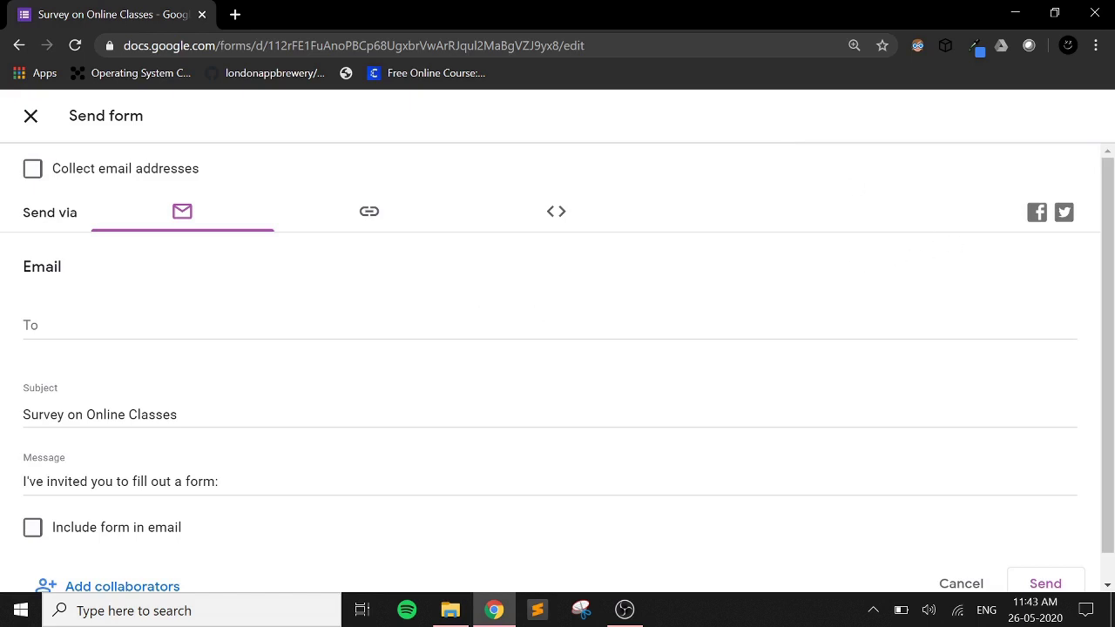
pyautogui.click(483, 325)
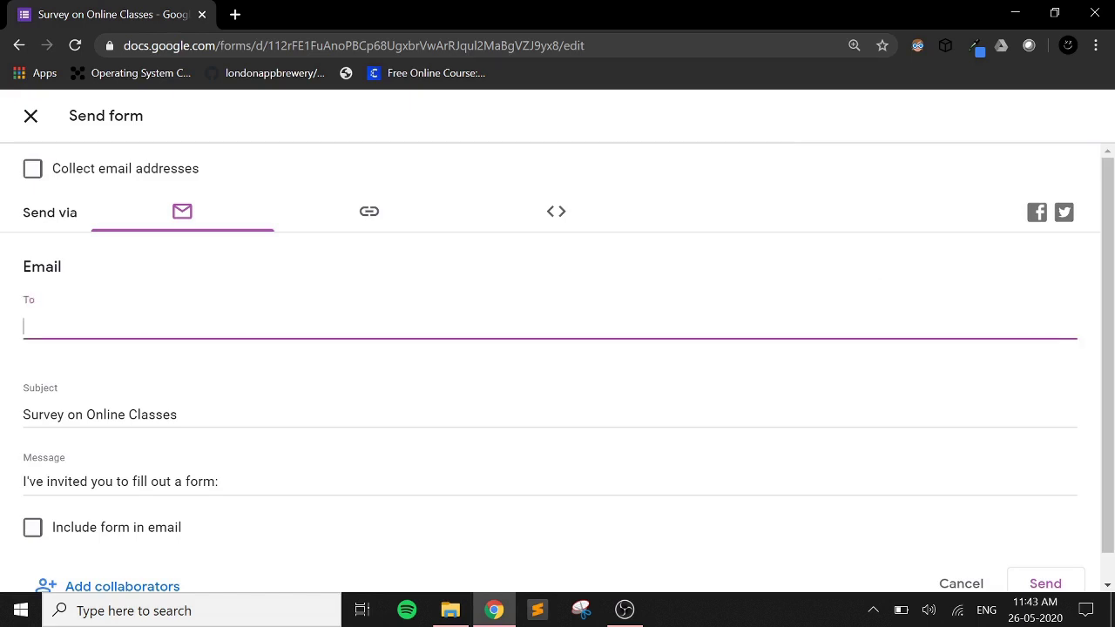
pyautogui.write('d')
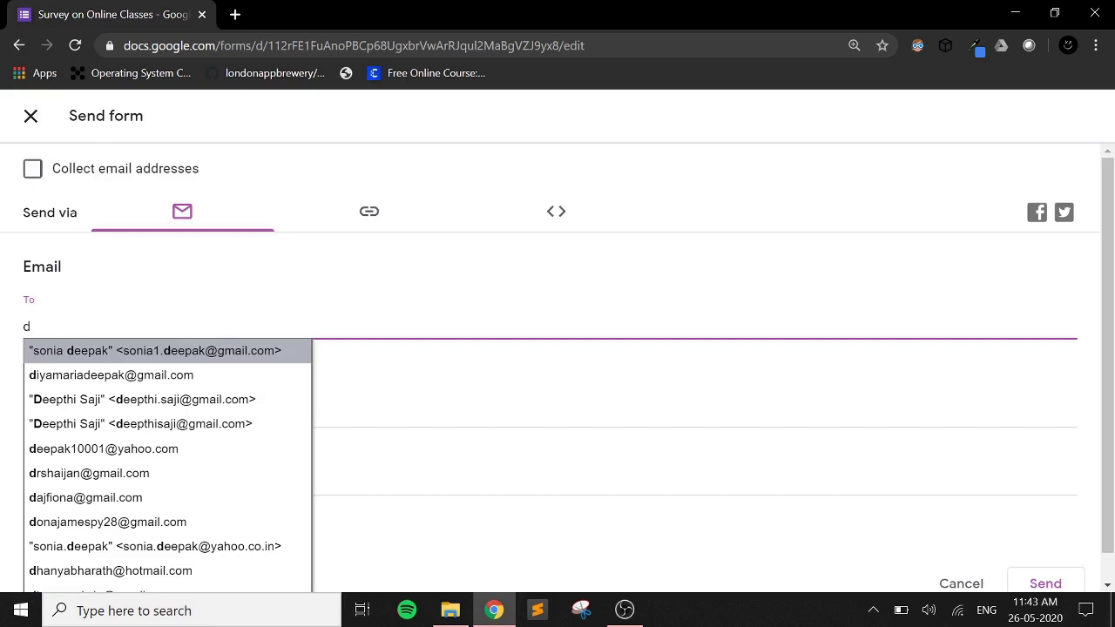
pyautogui.click(234, 399)
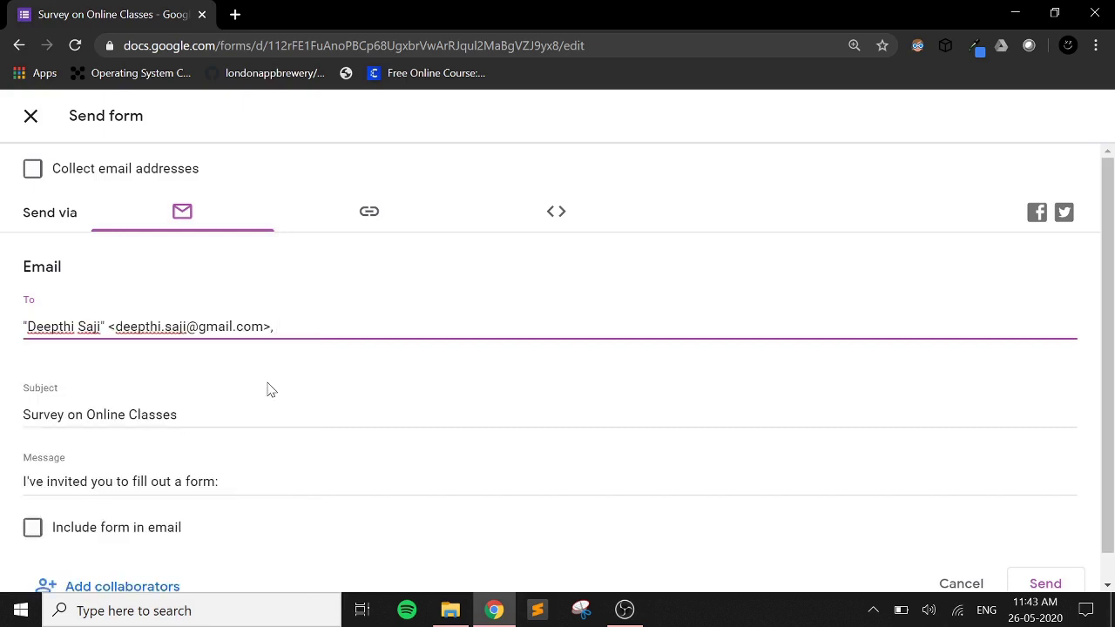
pyautogui.moveTo(1112, 419); pyautogui.dragTo(1113, 449)
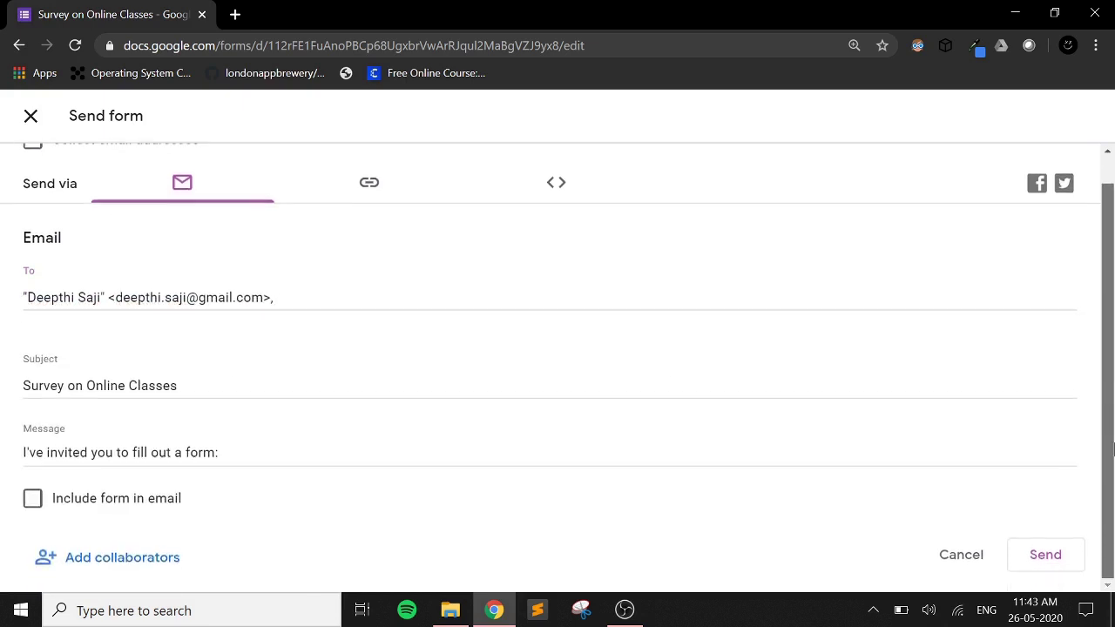
pyautogui.click(43, 505)
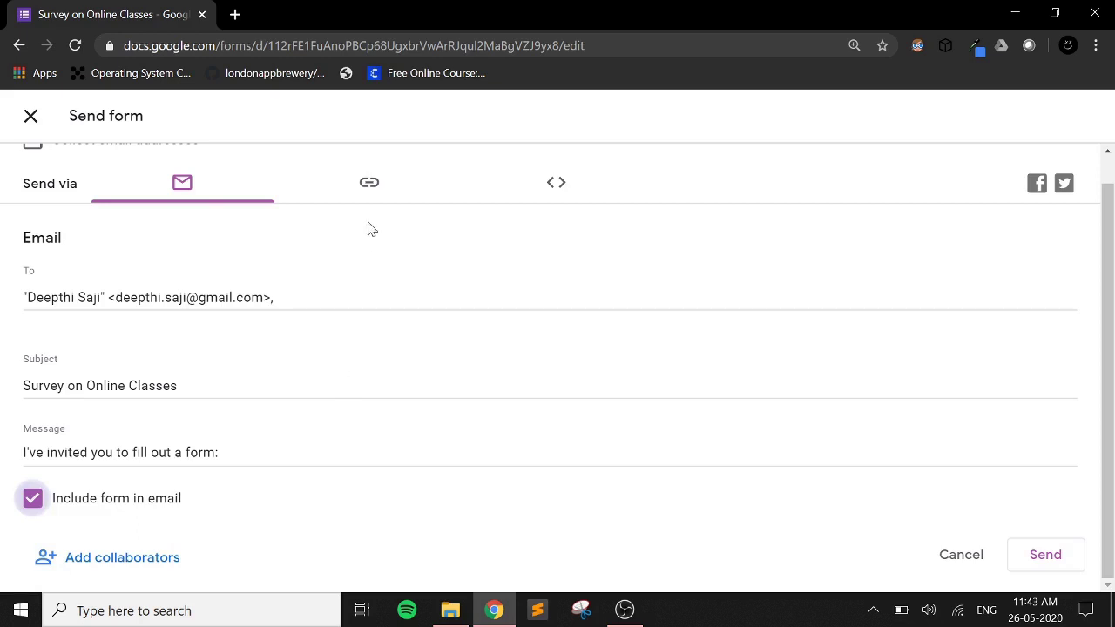
# Switch to sharing the form by link, shorten the URL and copy it
pyautogui.click(361, 195)
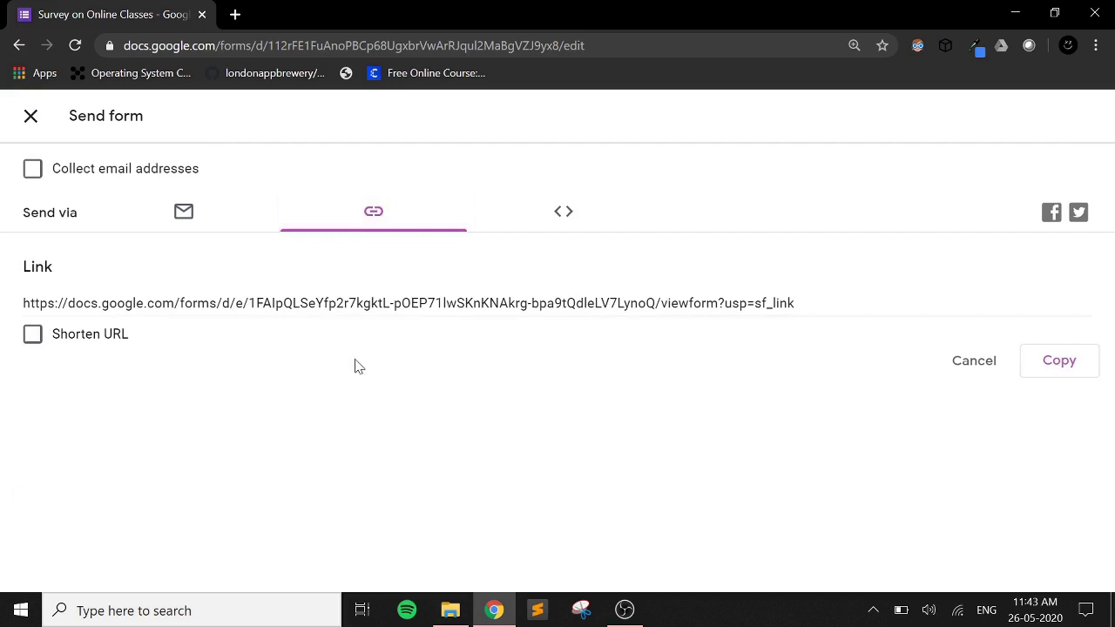
pyautogui.click(32, 336)
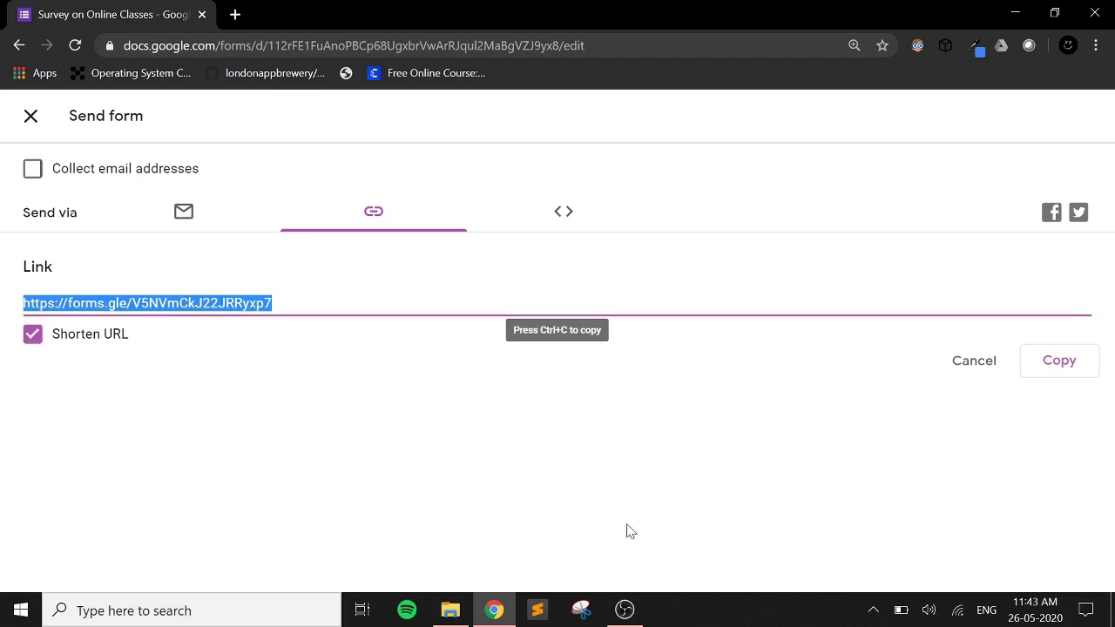
pyautogui.click(1058, 361)
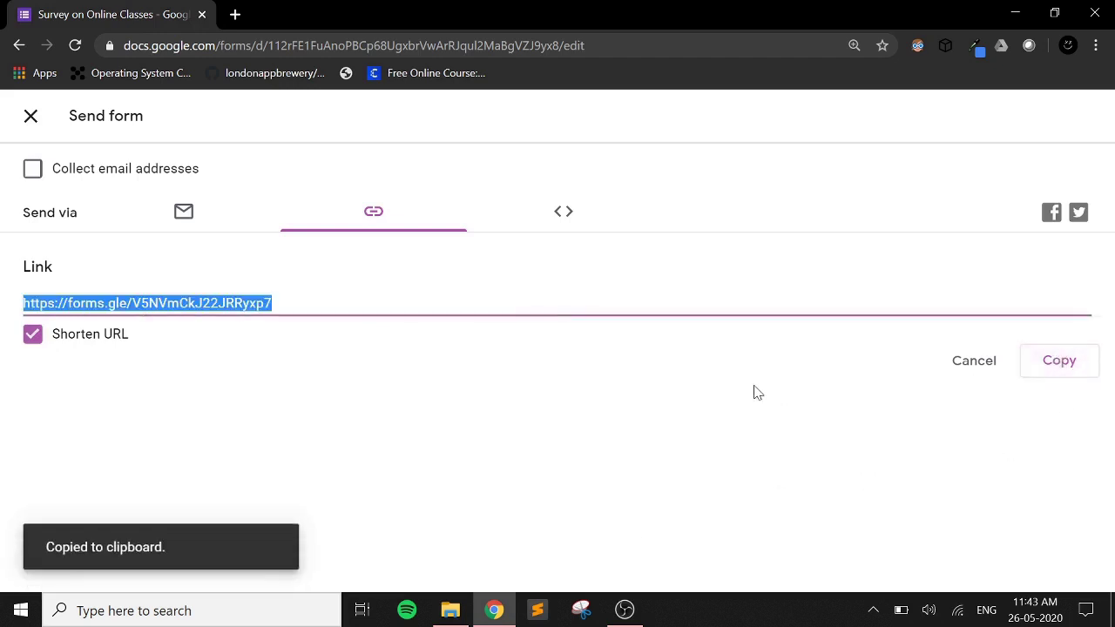